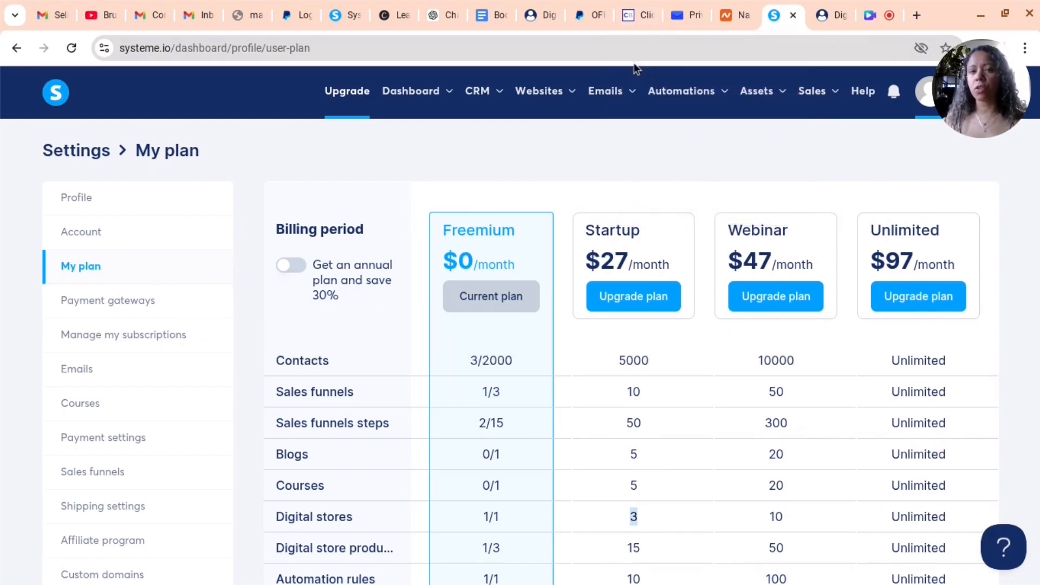
Open the digital stores list from the websites section
mouse_move(630, 122)
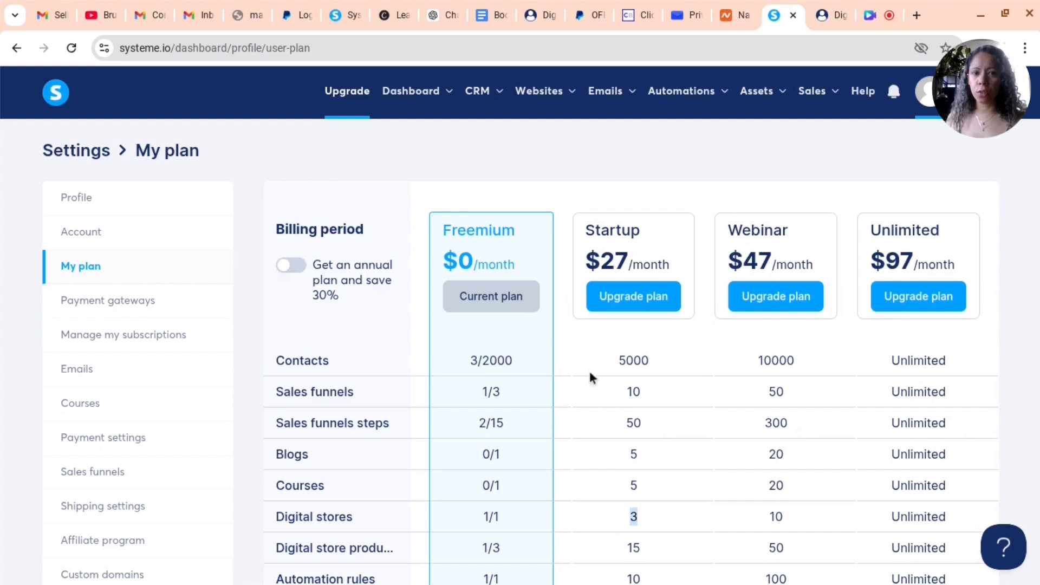
mouse_move(540, 96)
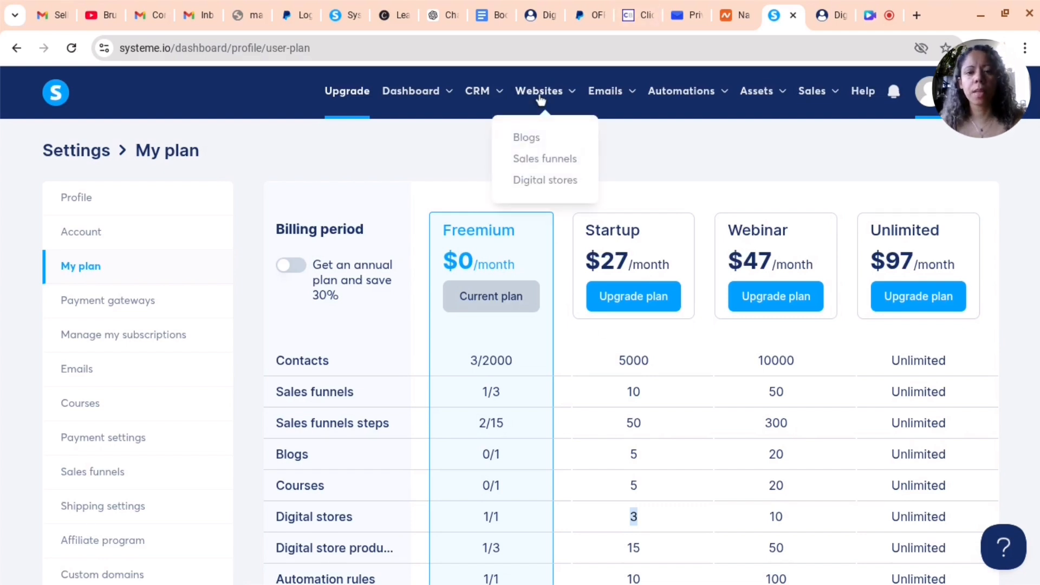
click(540, 183)
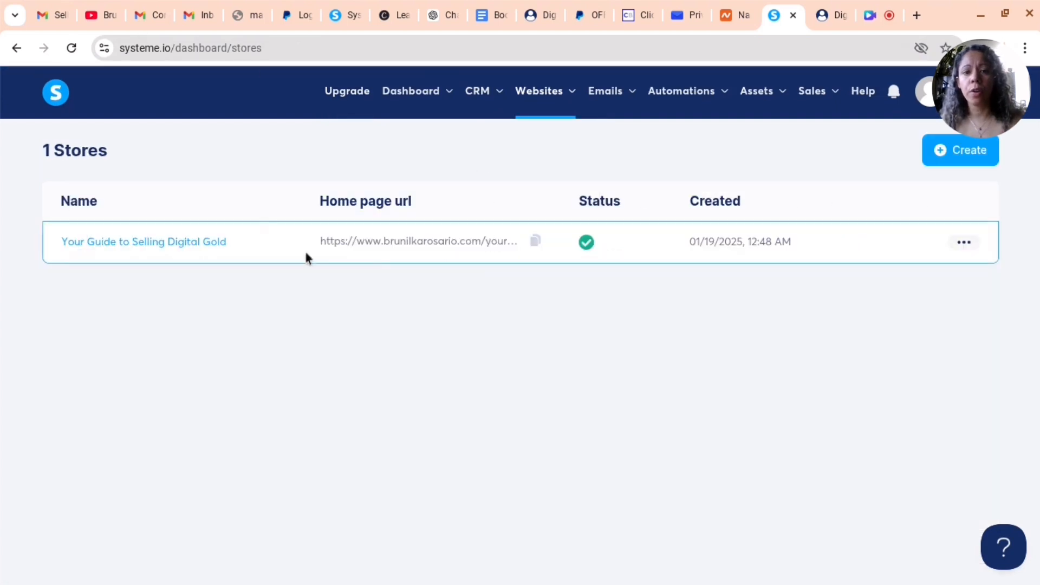
click(947, 153)
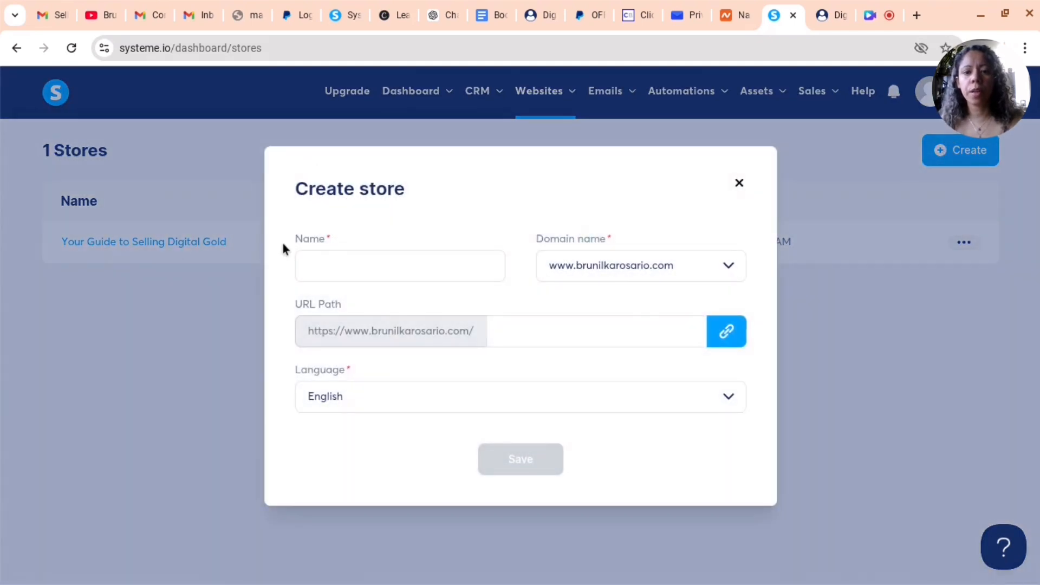
click(604, 268)
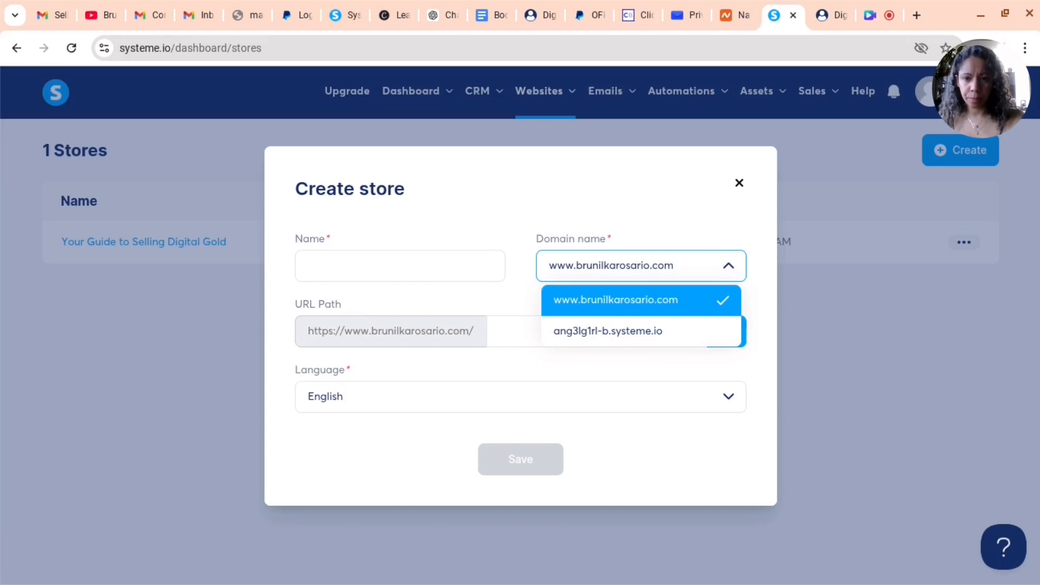
click(336, 321)
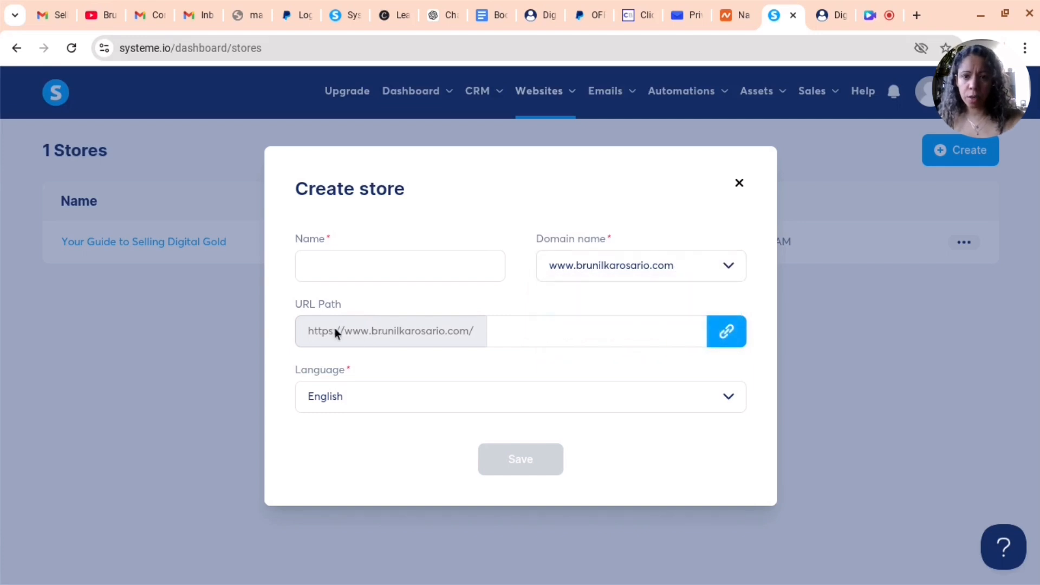
click(375, 264)
text(my store)
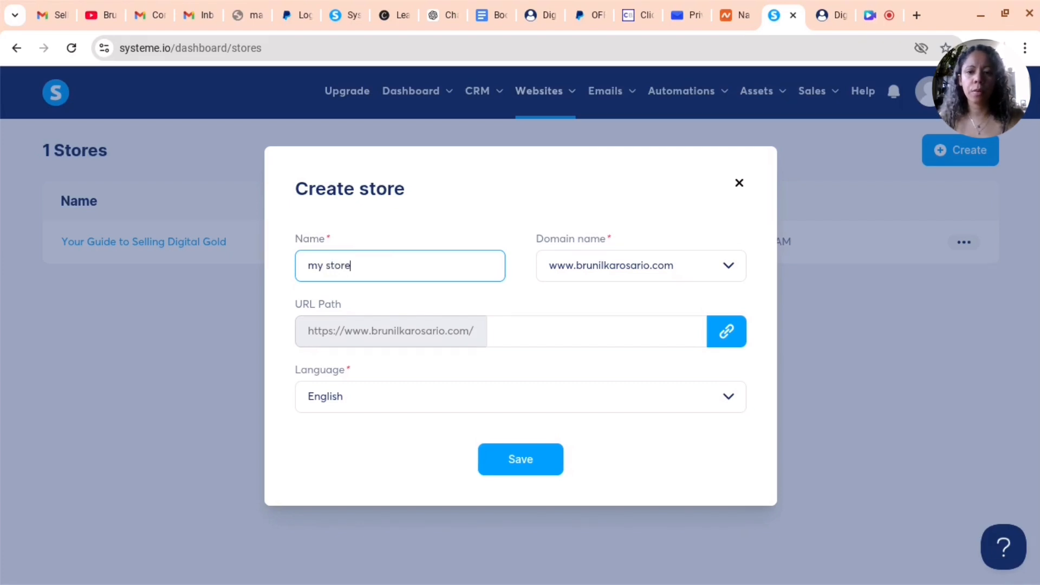
click(560, 347)
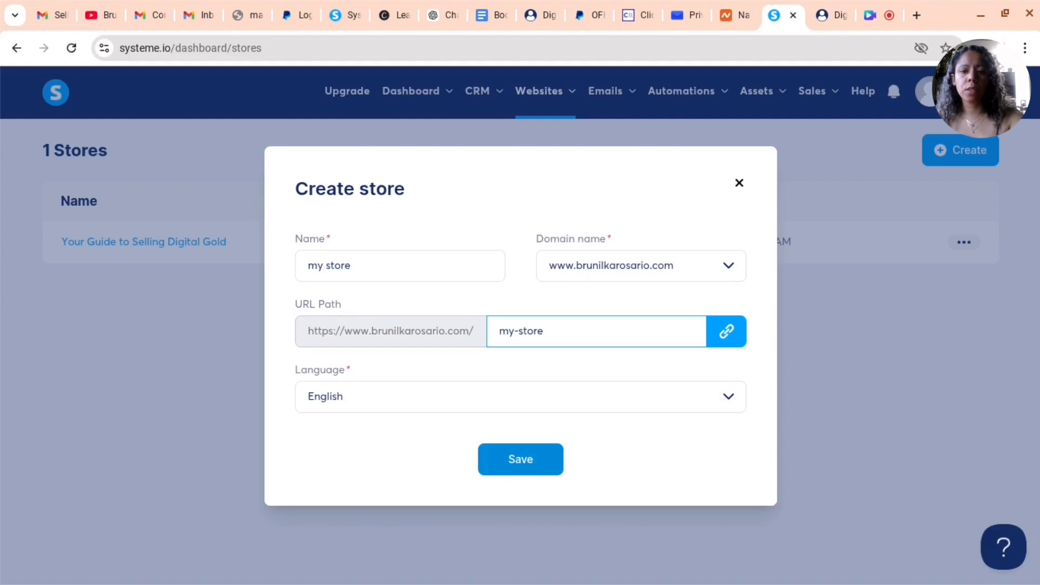
click(535, 462)
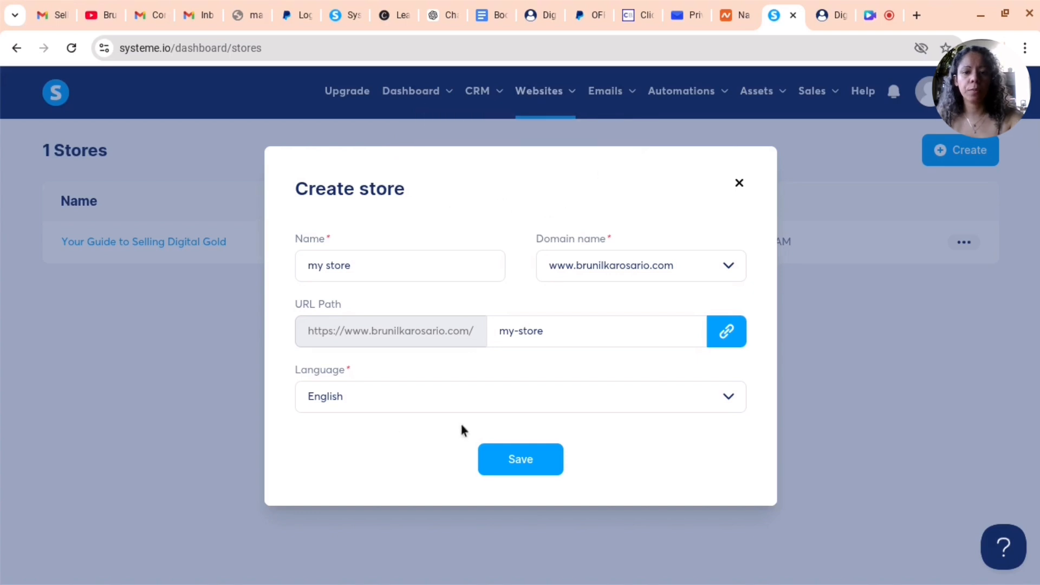
click(532, 463)
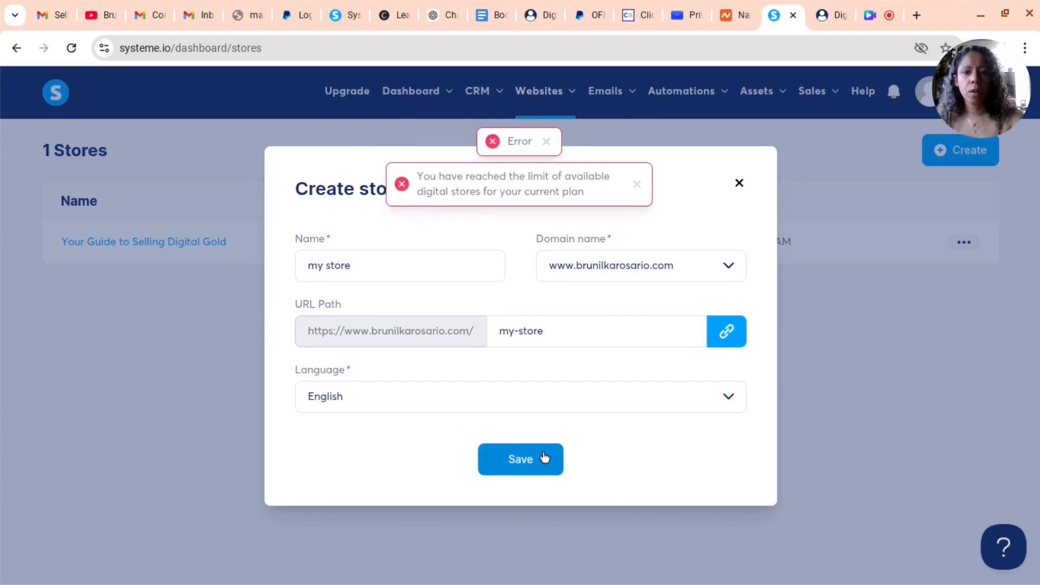
click(741, 184)
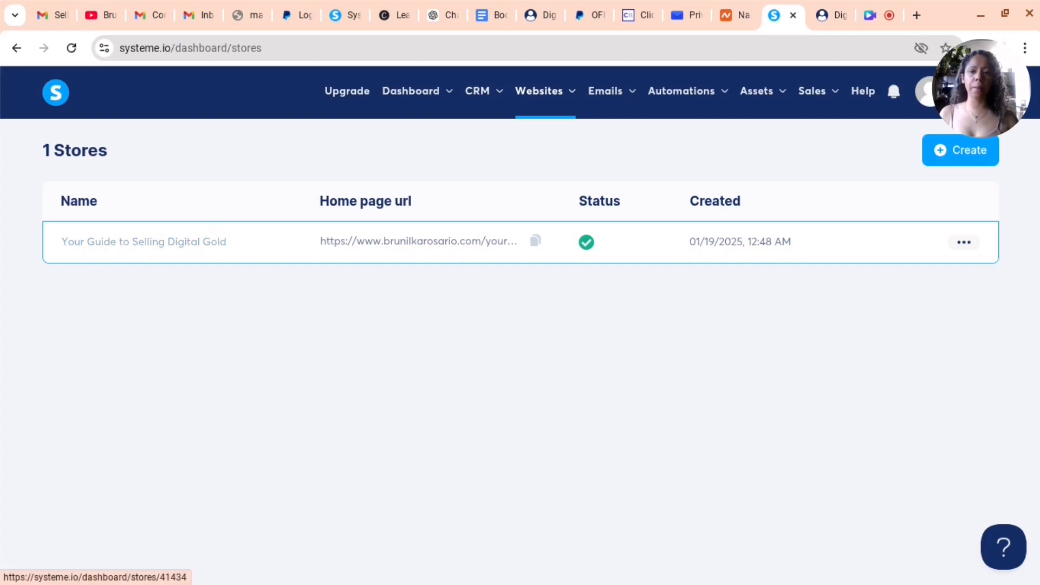
Open the Your Guide to Selling Digital Gold store's design themes and browse the available templates
click(145, 243)
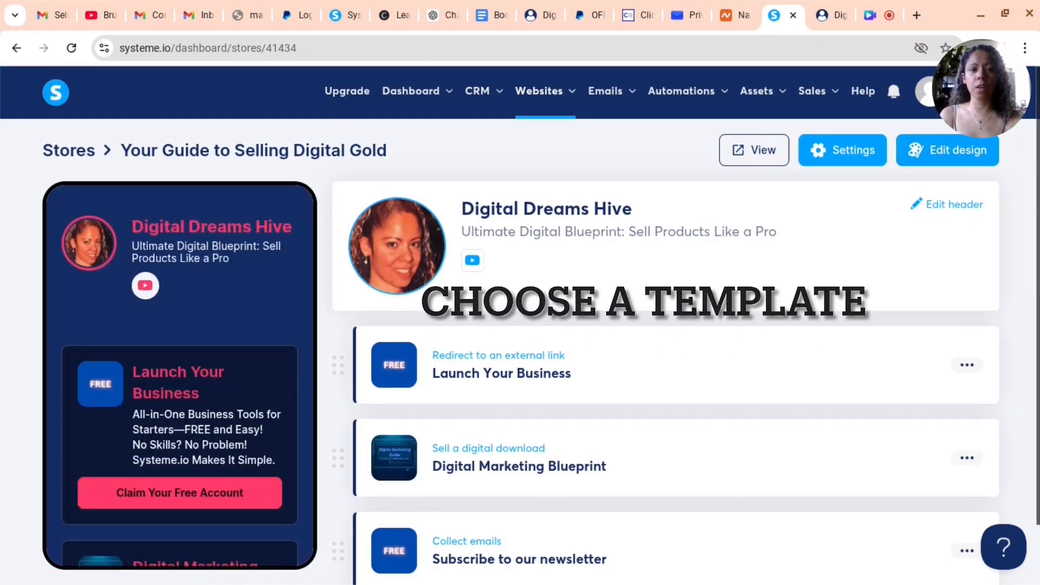
click(960, 155)
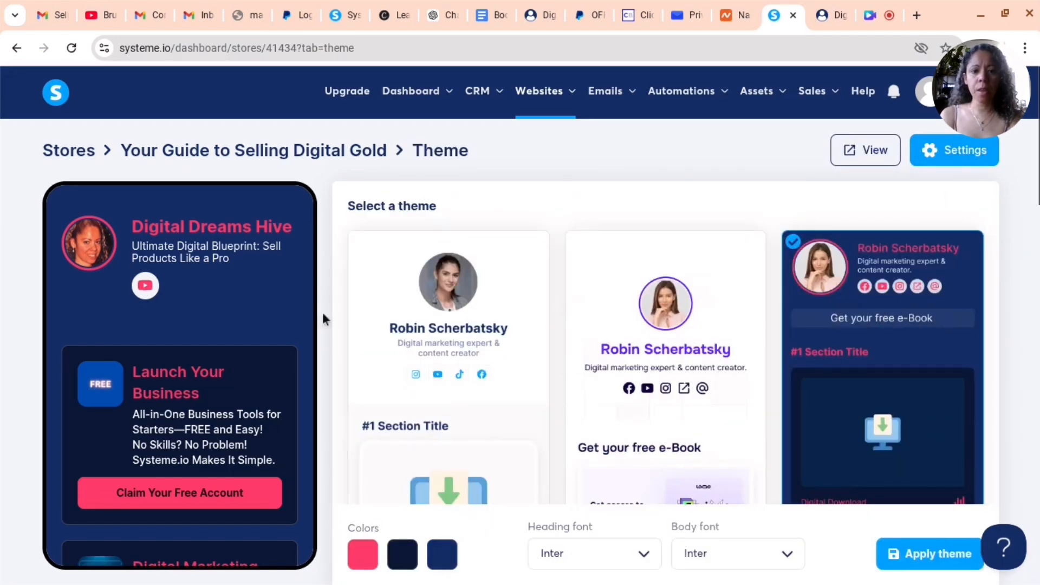
scroll(453, 334, down, 1)
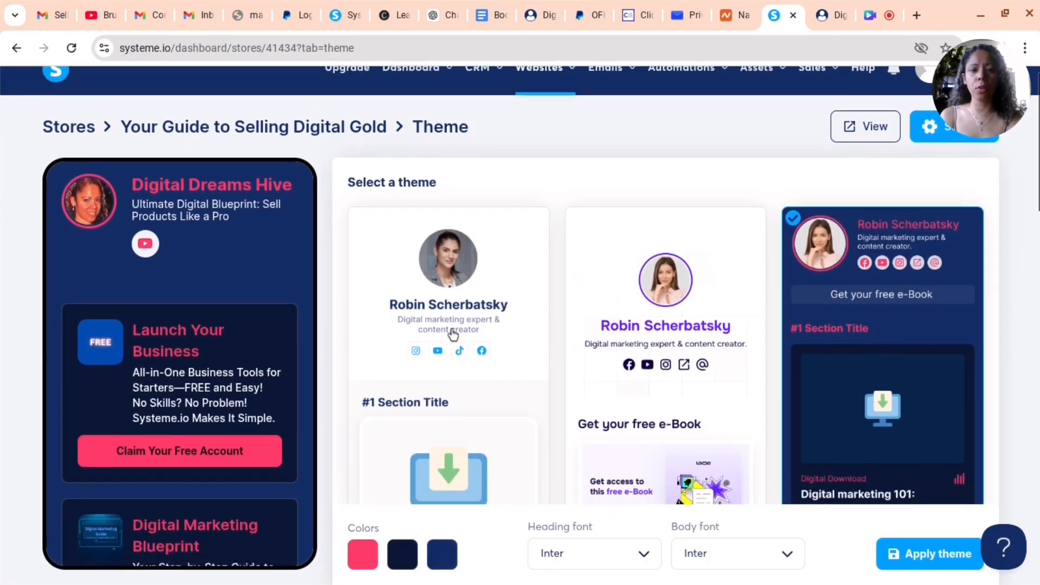
scroll(453, 334, down, 6)
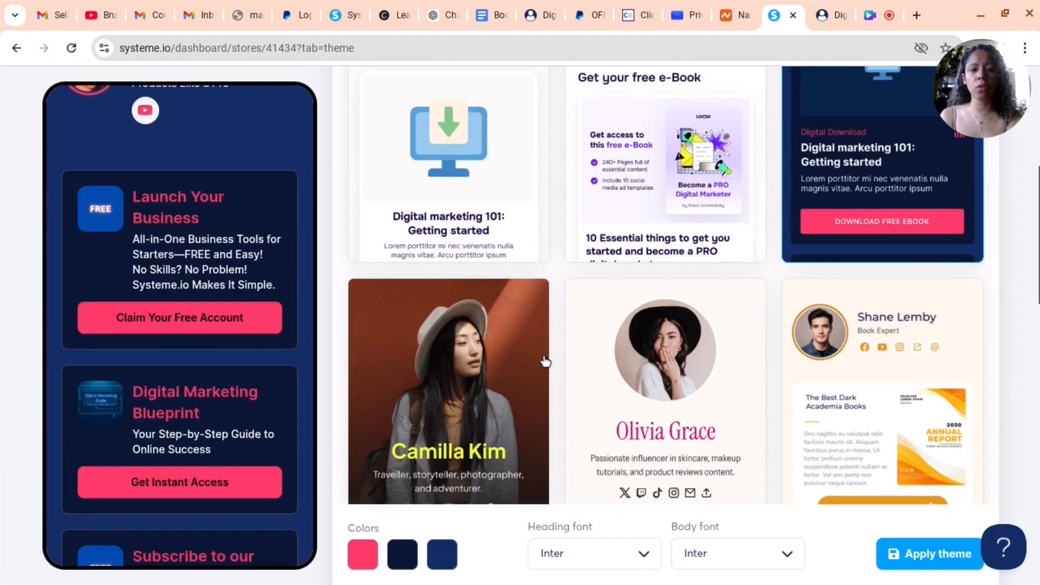
scroll(544, 361, down, 14)
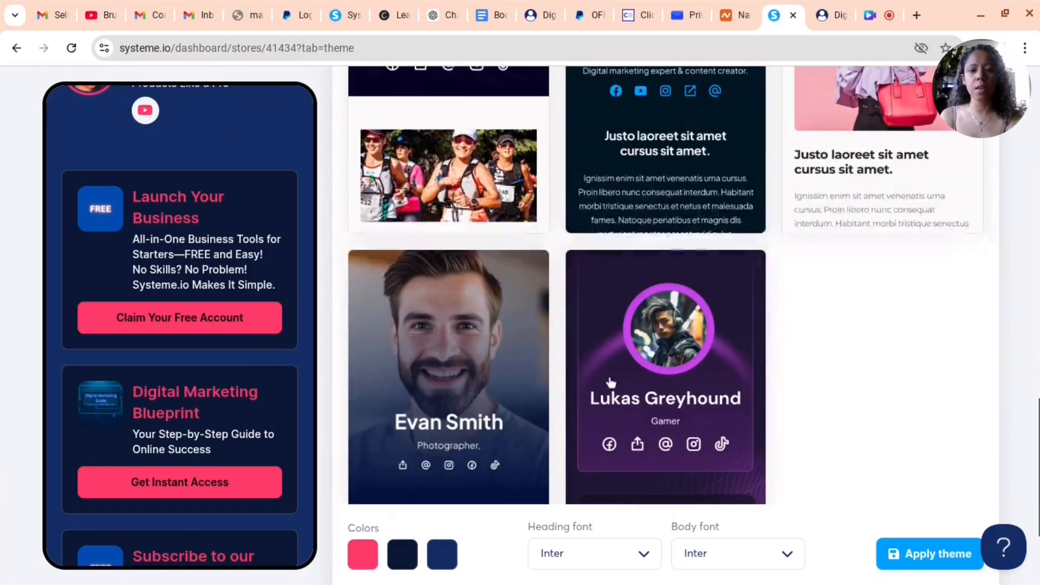
scroll(632, 493, up, 7)
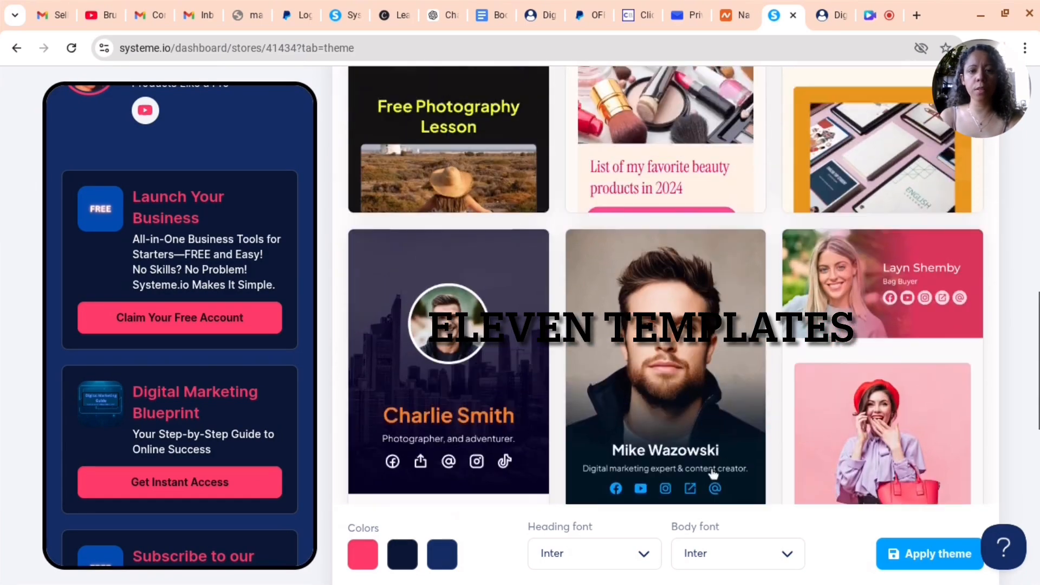
scroll(713, 475, up, 6)
scroll(759, 378, up, 7)
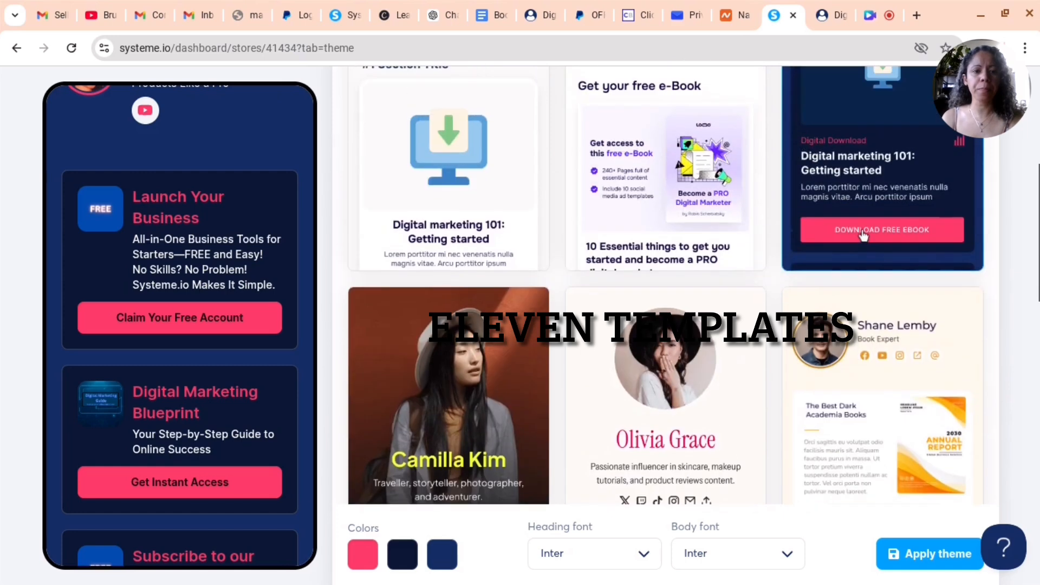
scroll(862, 234, up, 3)
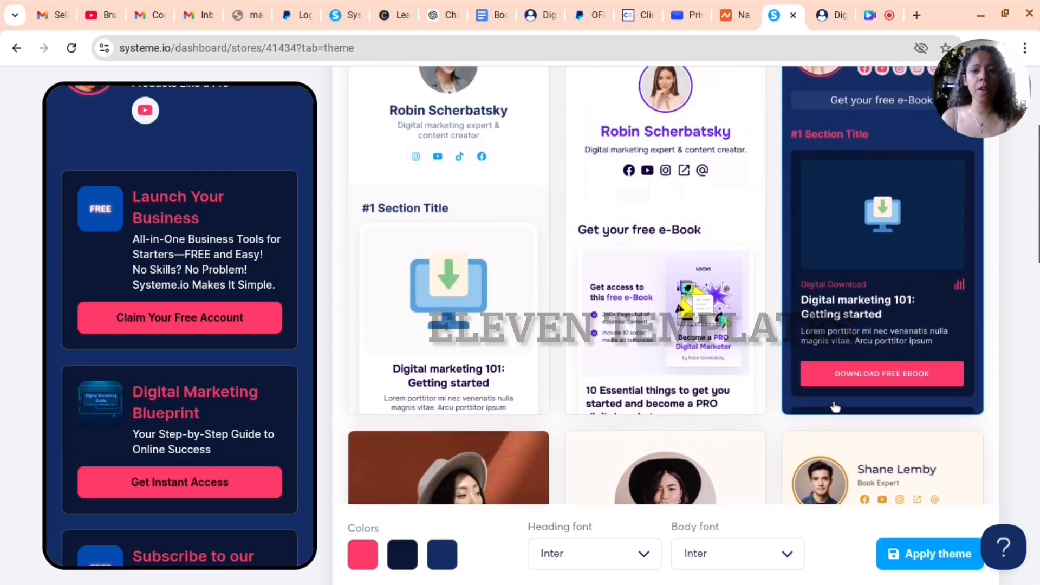
scroll(834, 407, up, 4)
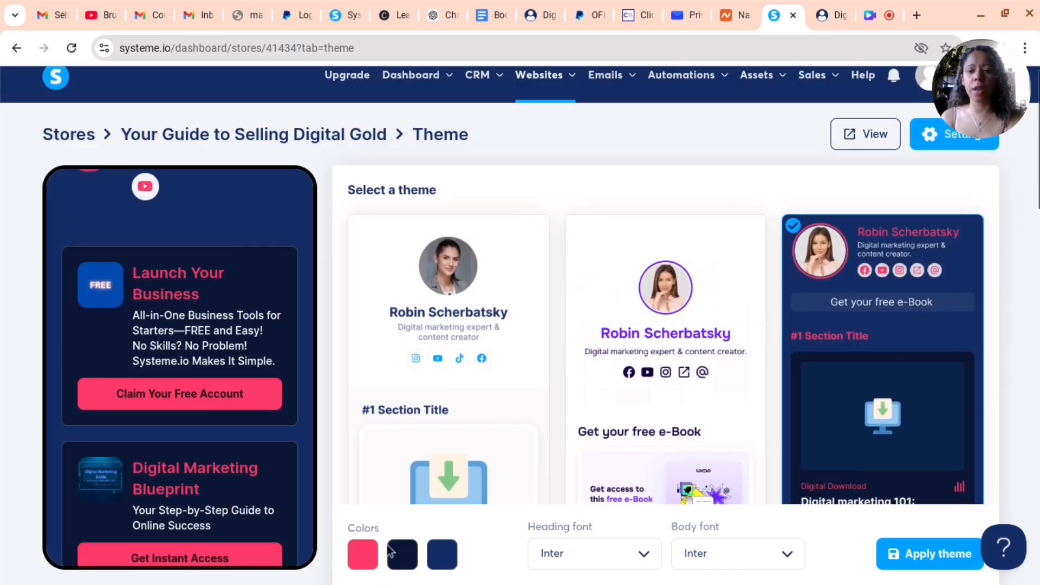
scroll(541, 548, down, 1)
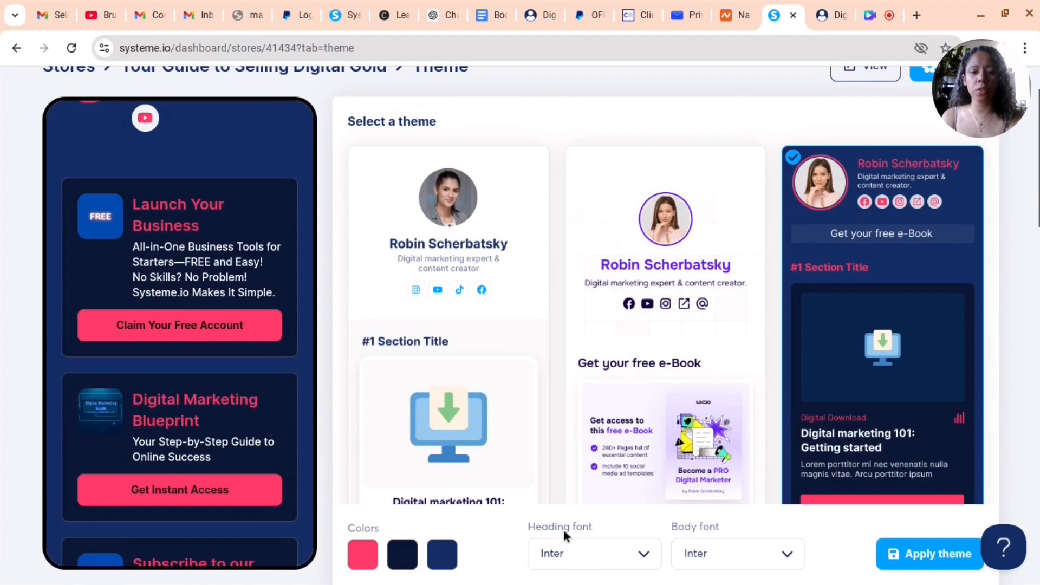
scroll(813, 476, up, 2)
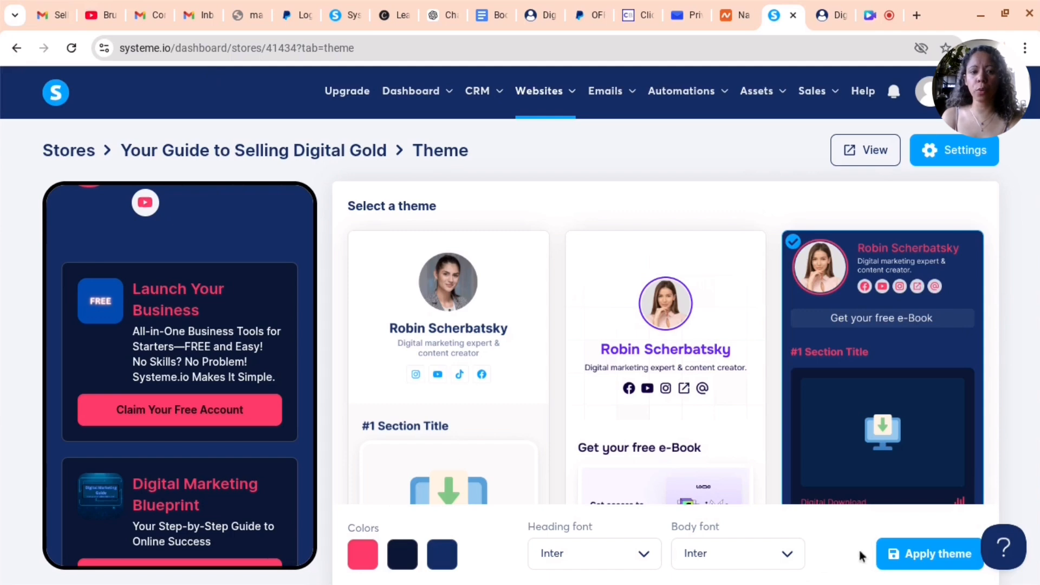
scroll(836, 489, down, 20)
scroll(163, 281, down, 3)
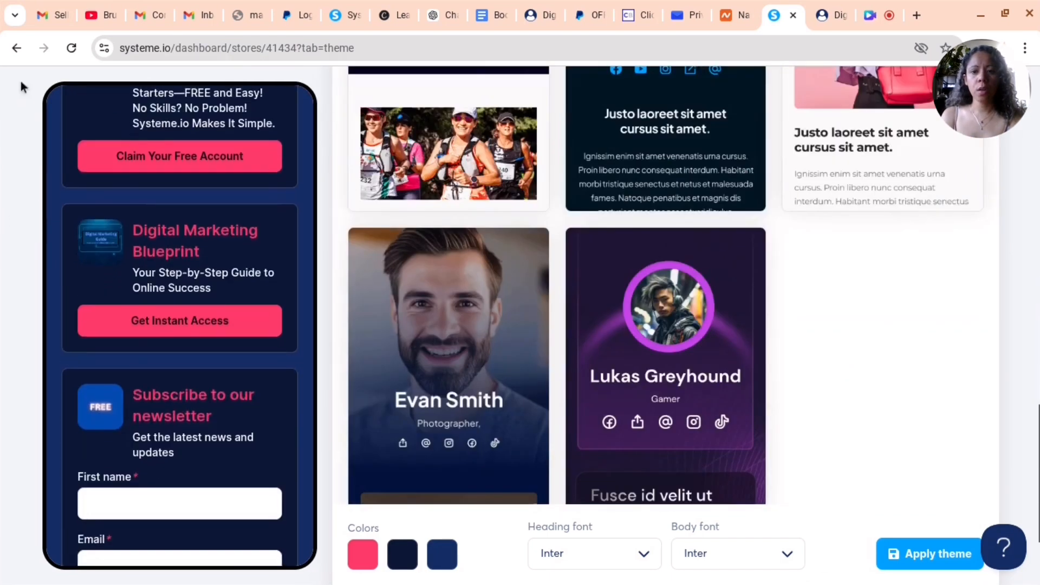
scroll(234, 390, down, 5)
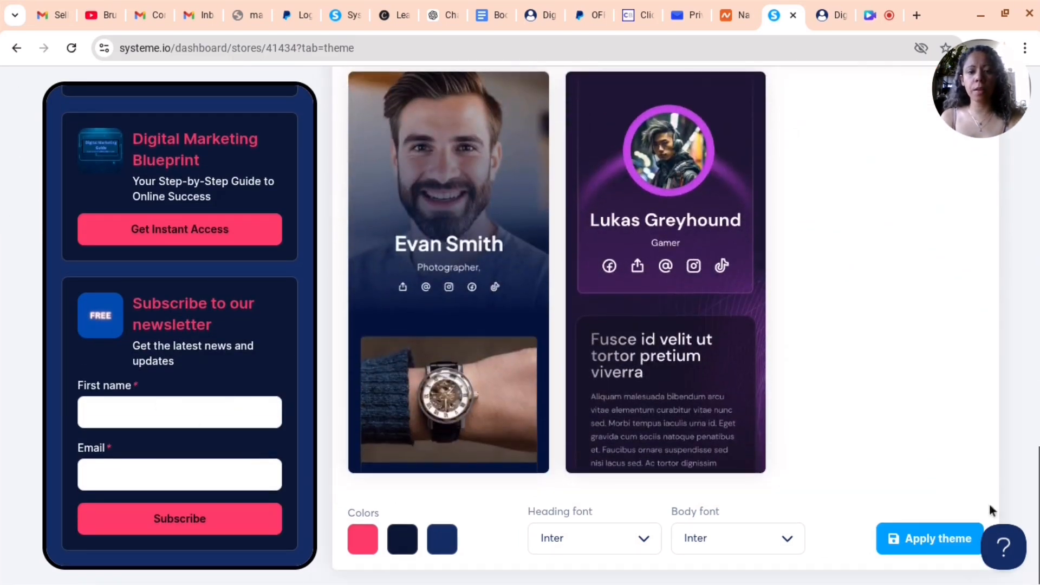
Apply the current theme with Inter heading and body fonts and return to the store overview
click(789, 540)
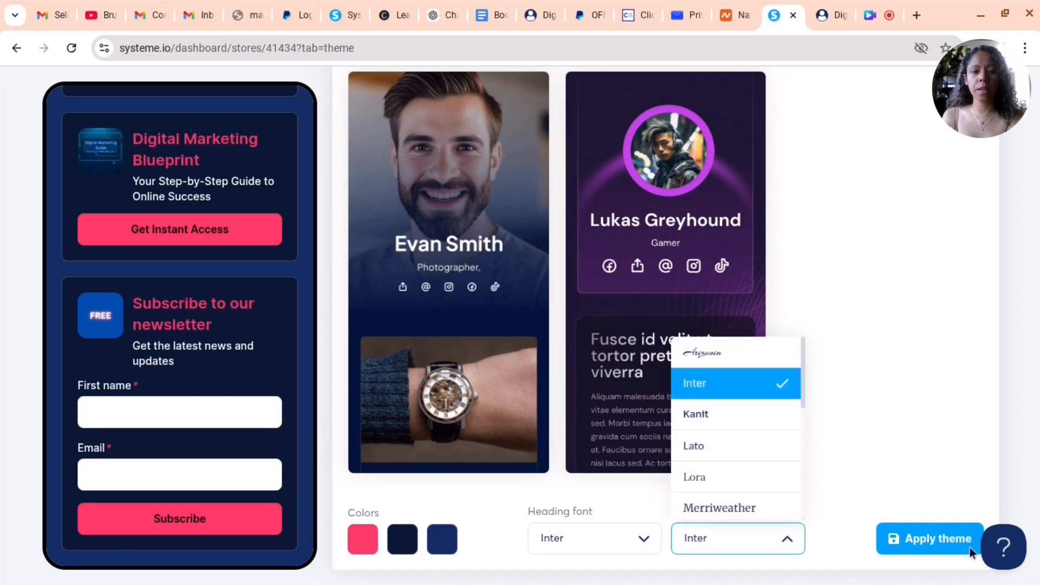
click(947, 550)
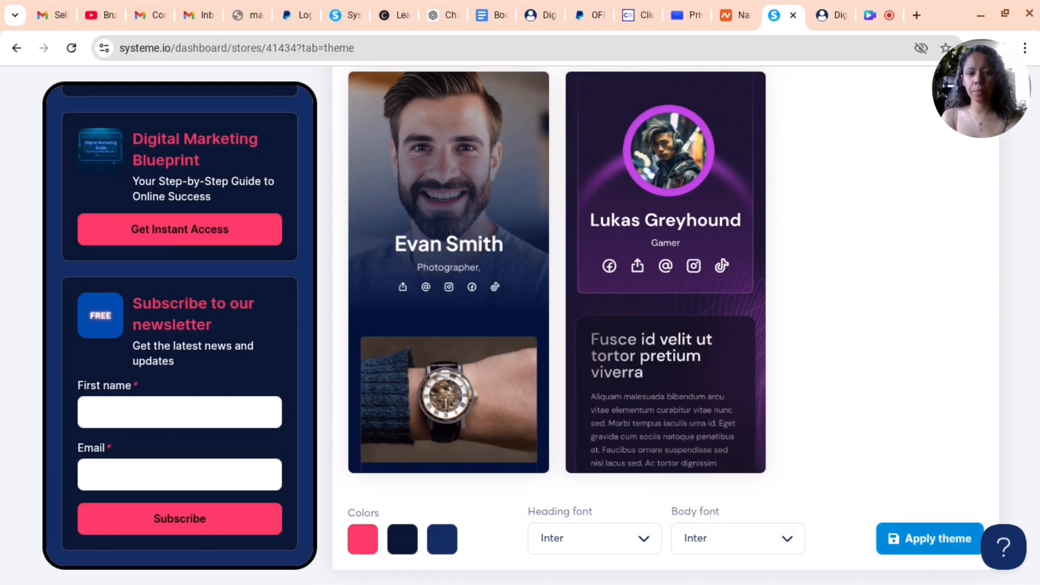
scroll(798, 506, up, 10)
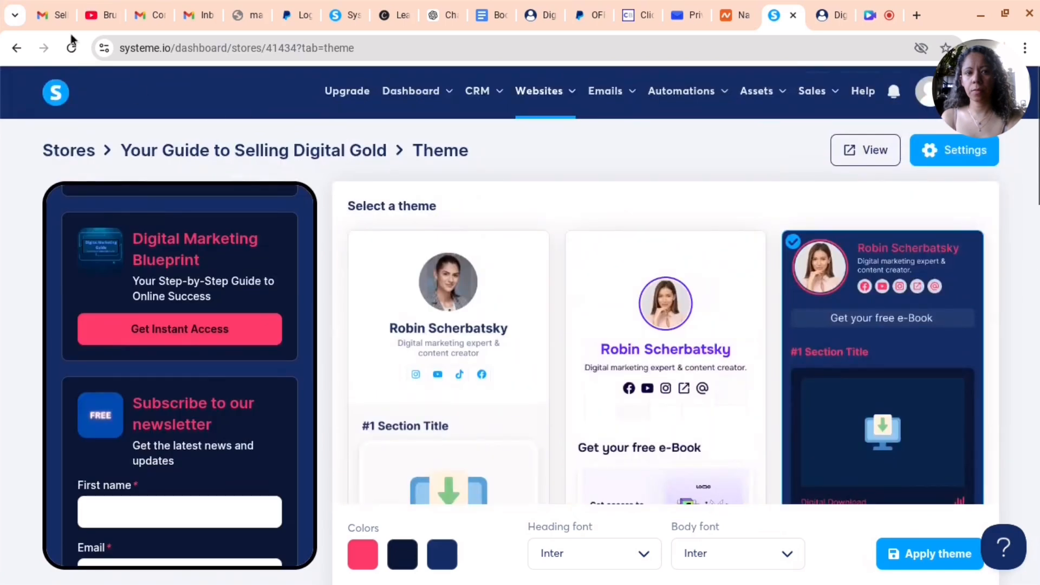
click(16, 49)
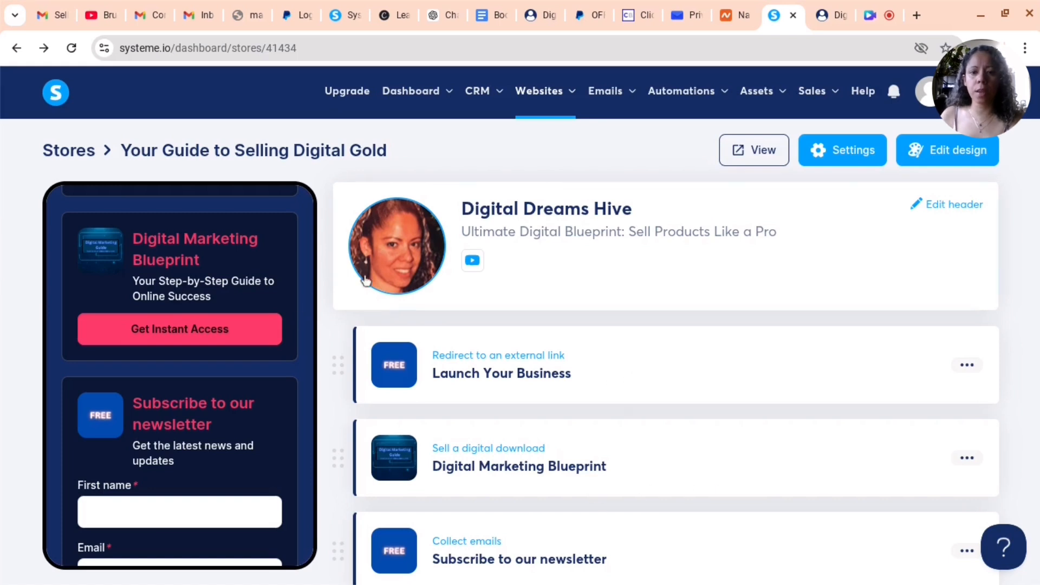
Open the store header editor and expand the full list of social links
click(945, 209)
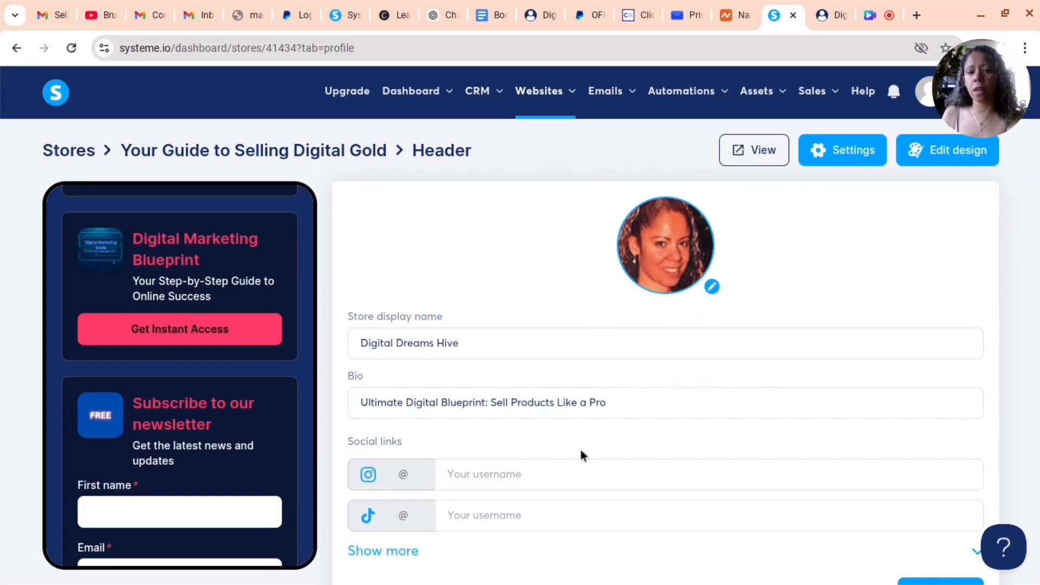
scroll(361, 299, down, 1)
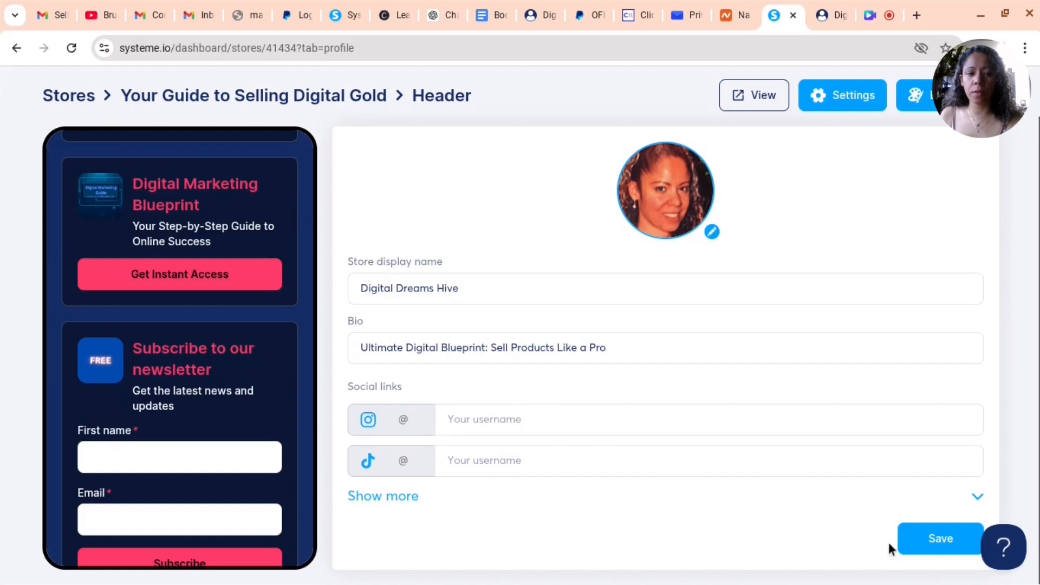
click(399, 496)
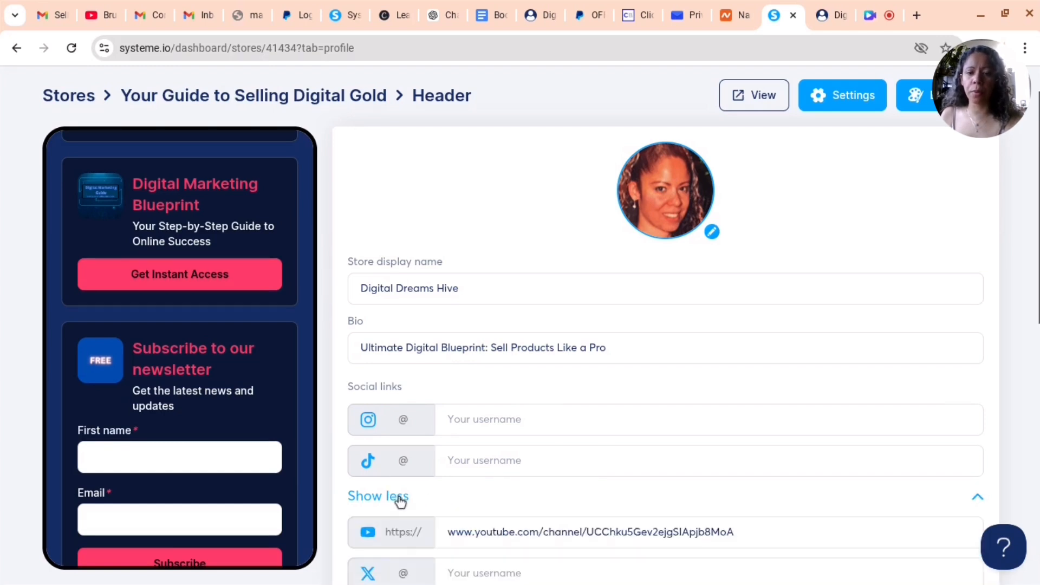
Review the expanded social link fields and save the store header
scroll(428, 449, down, 2)
scroll(547, 325, down, 2)
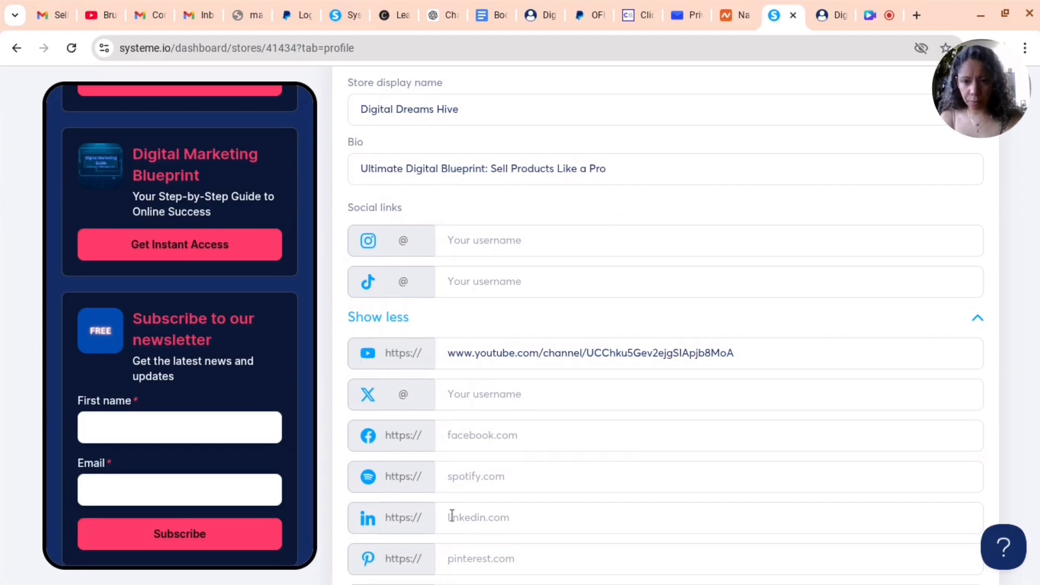
scroll(452, 512, down, 2)
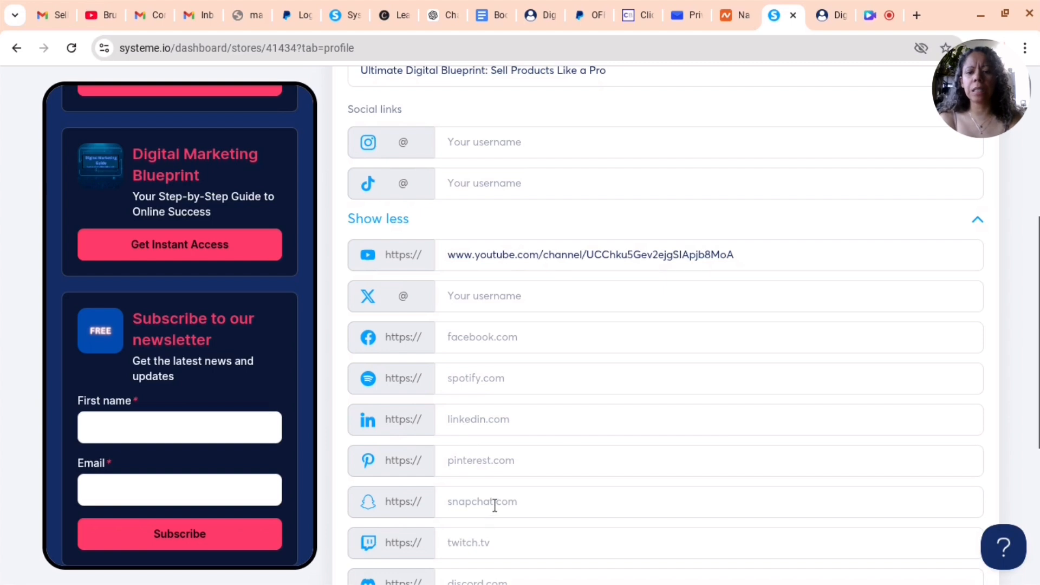
scroll(495, 504, down, 5)
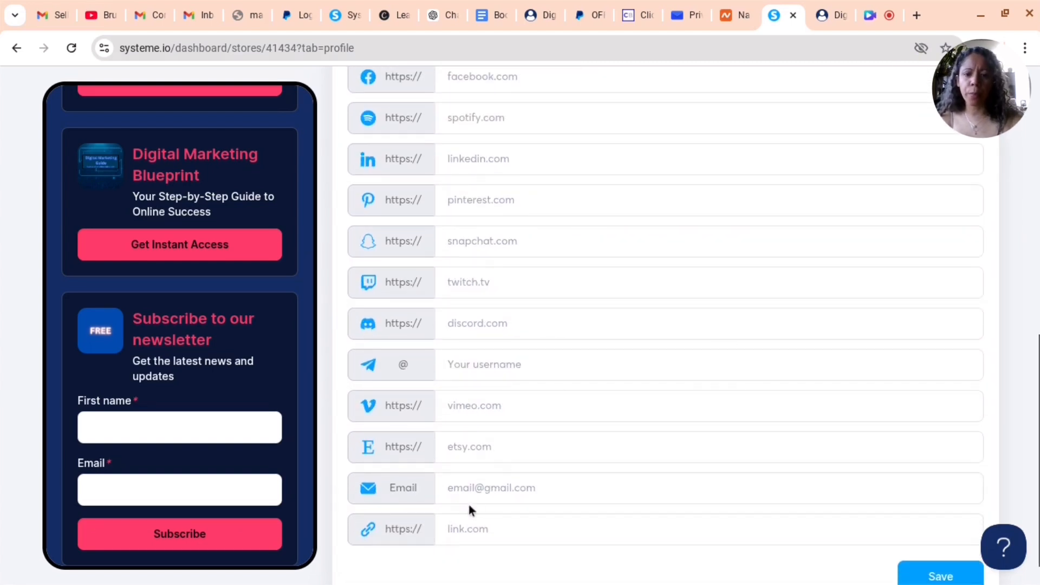
click(401, 485)
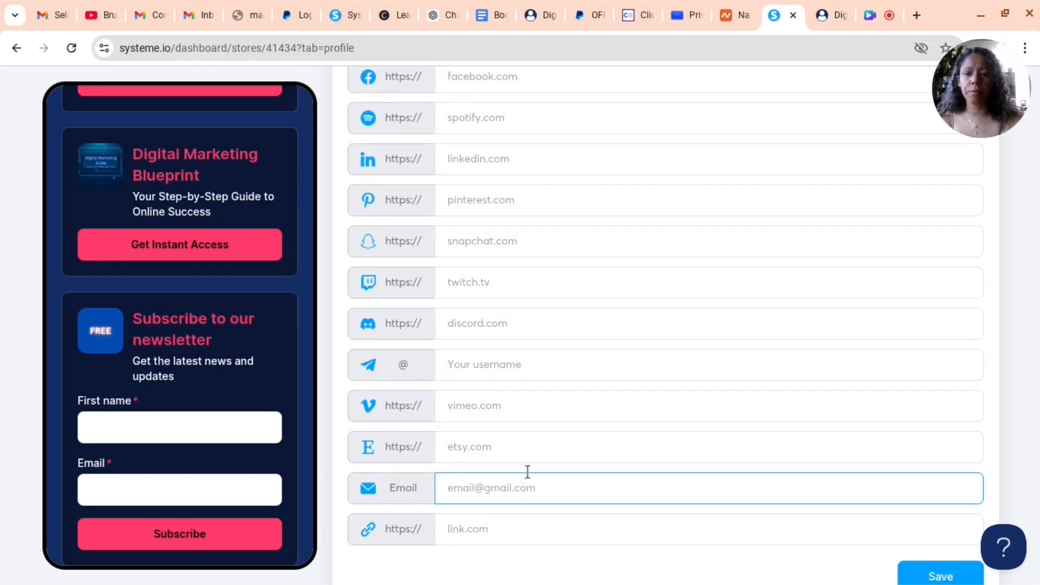
scroll(528, 471, up, 7)
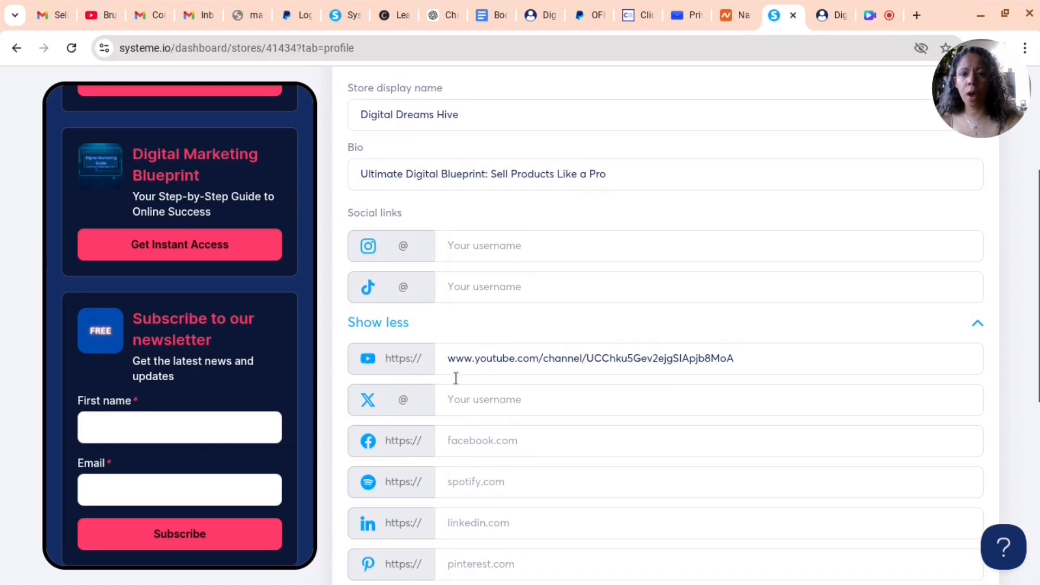
click(488, 358)
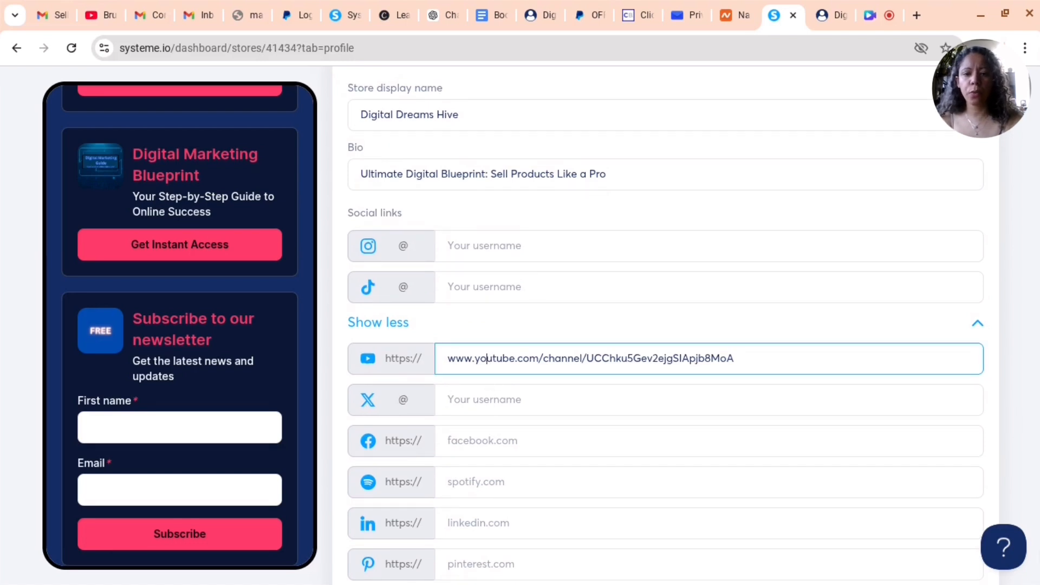
scroll(959, 520, down, 7)
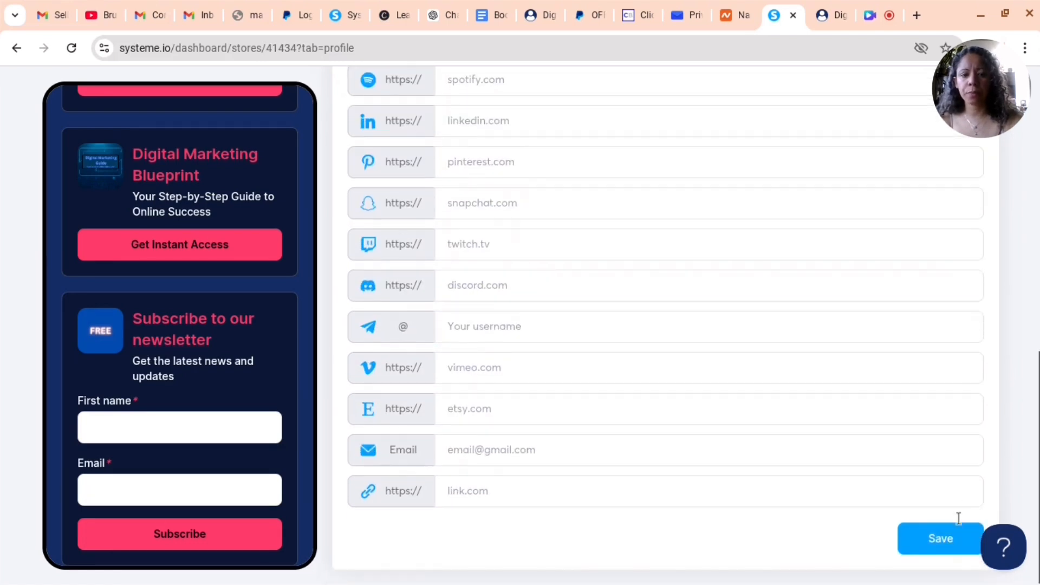
click(938, 538)
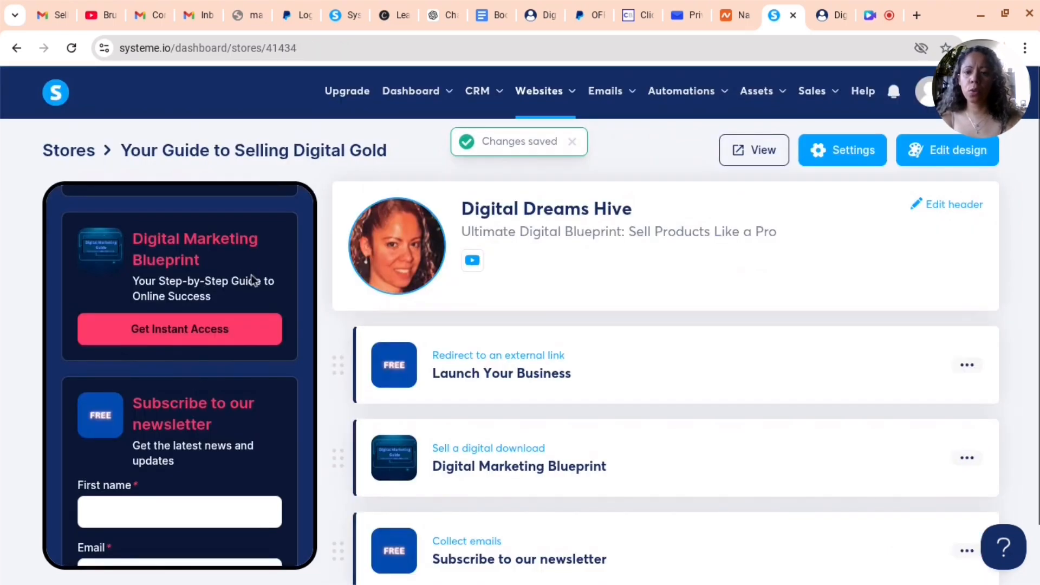
Reopen the header editor and add the Instagram username to the social links
scroll(251, 274, up, 6)
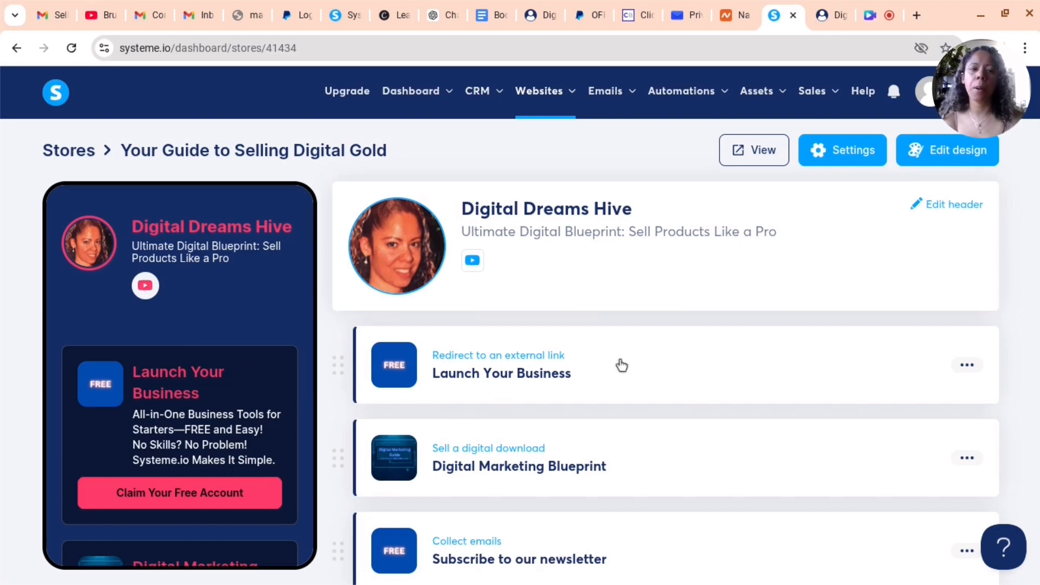
scroll(629, 355, down, 1)
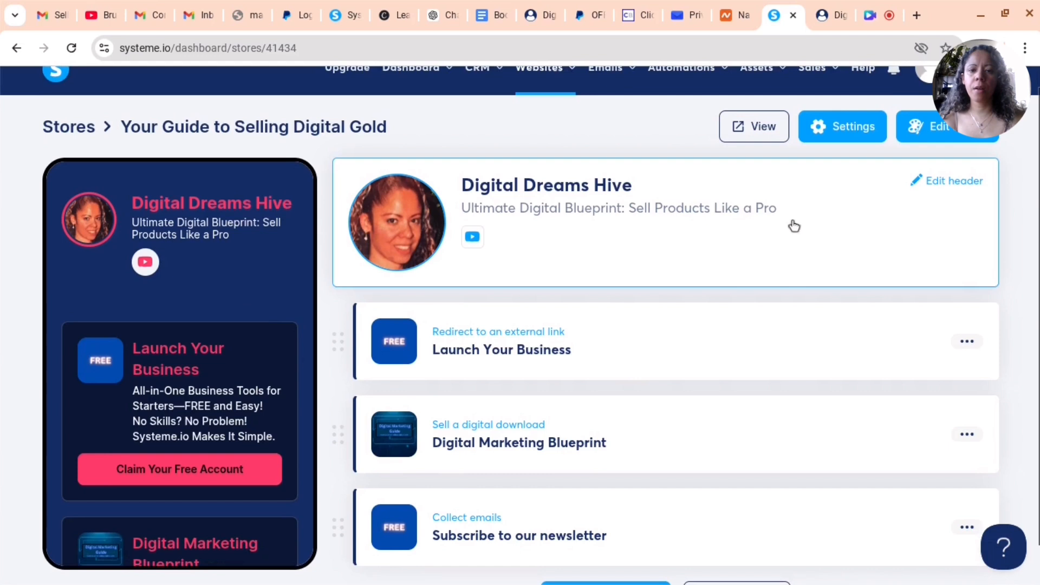
click(951, 174)
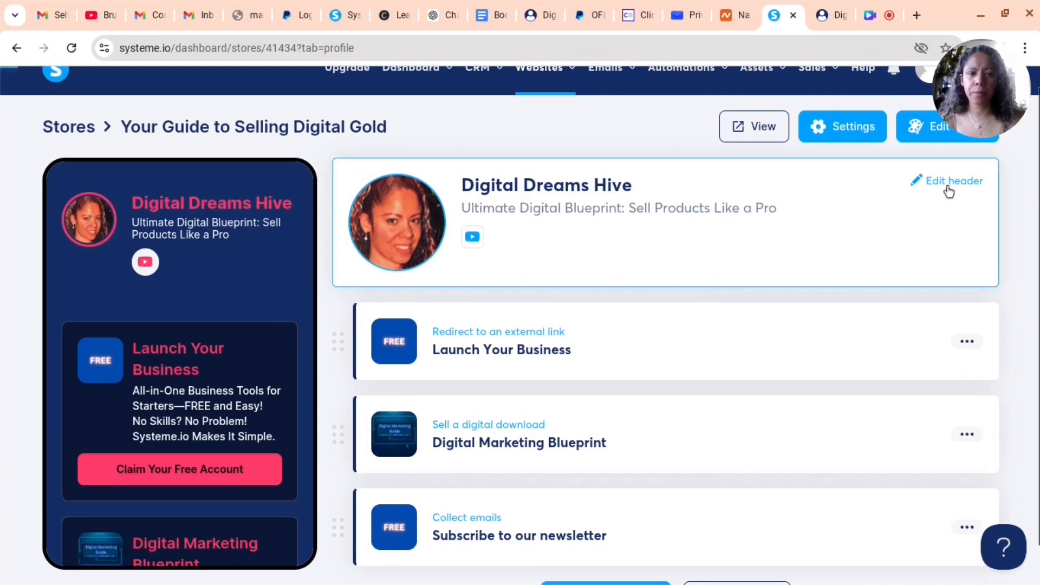
scroll(508, 538, down, 2)
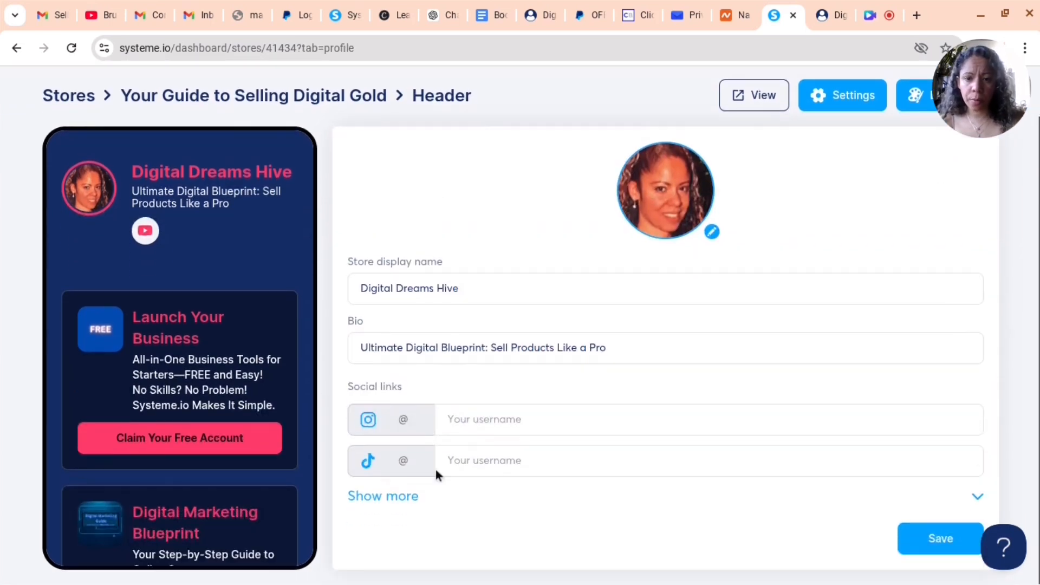
click(522, 418)
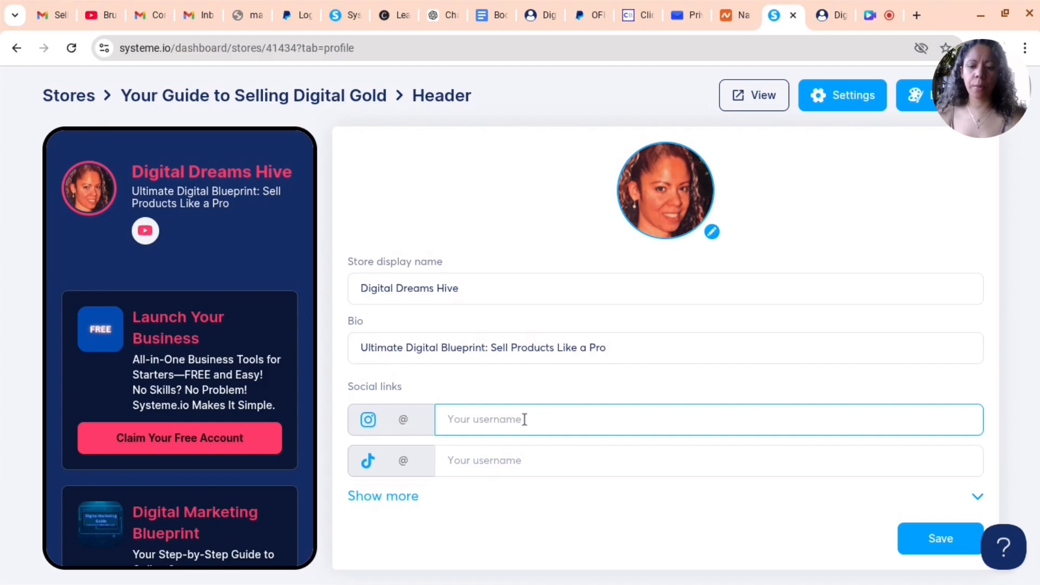
text(100purehoneyb)
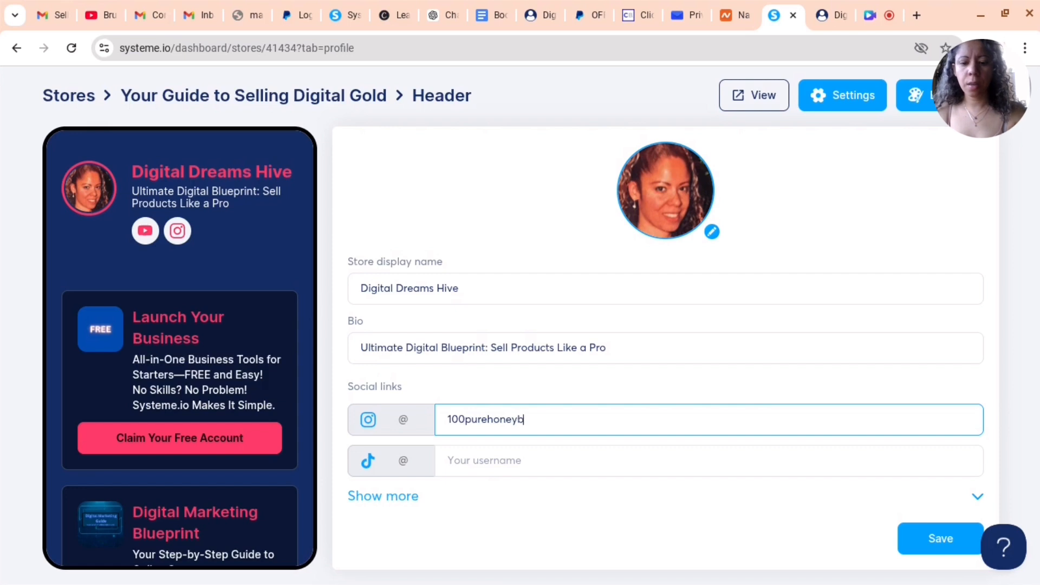
text(ee)
text(e)
click(383, 495)
Add a new Sell a course product to the store and save it as a draft
scroll(435, 222, up, 1)
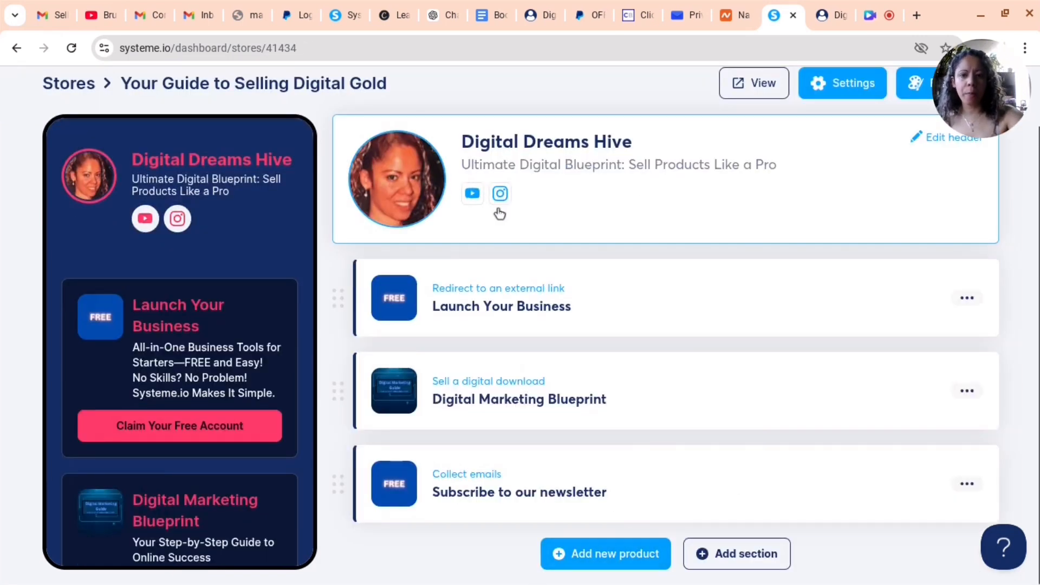
click(607, 558)
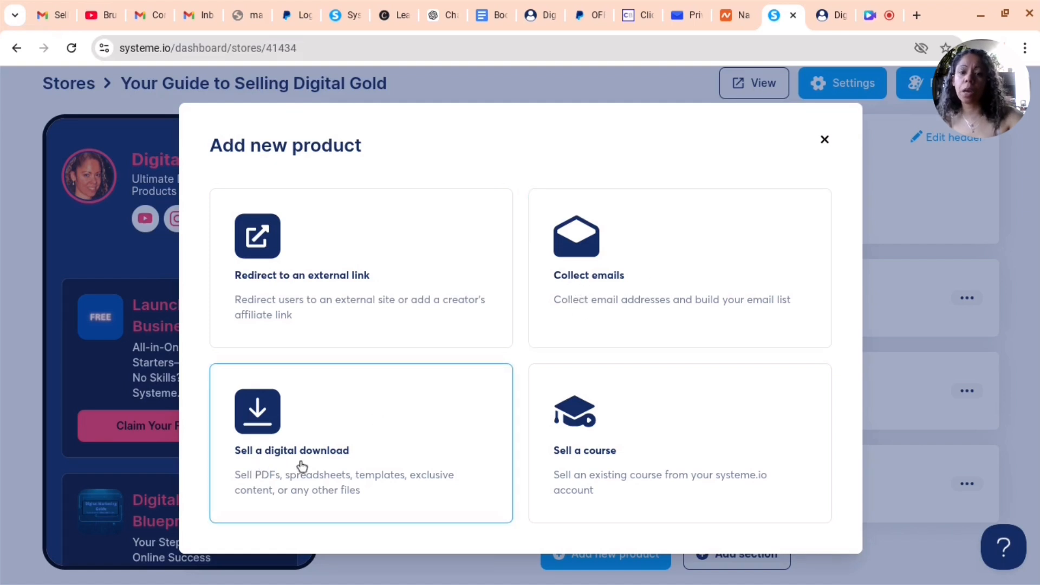
click(626, 463)
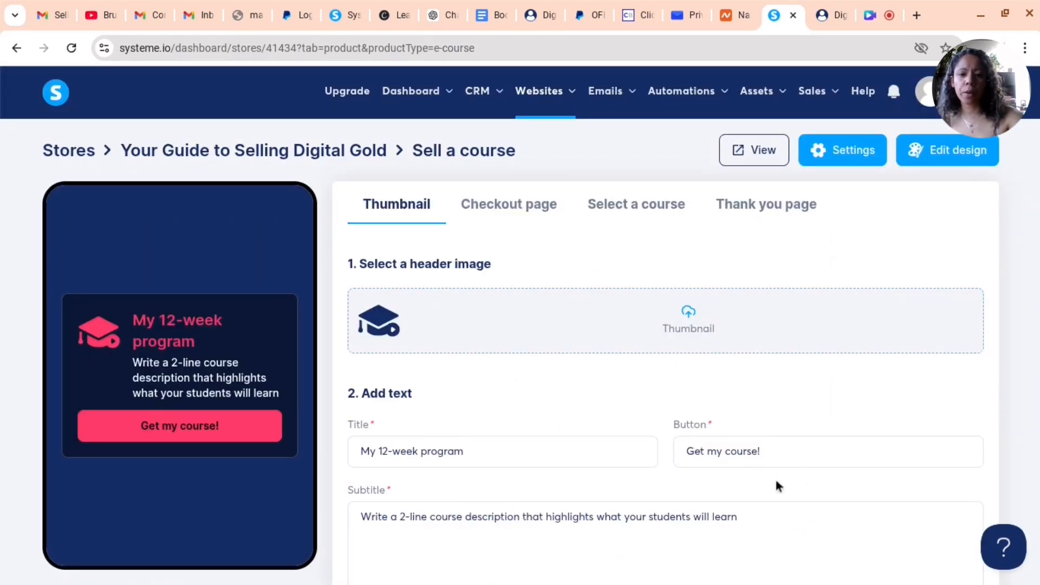
scroll(775, 479, down, 2)
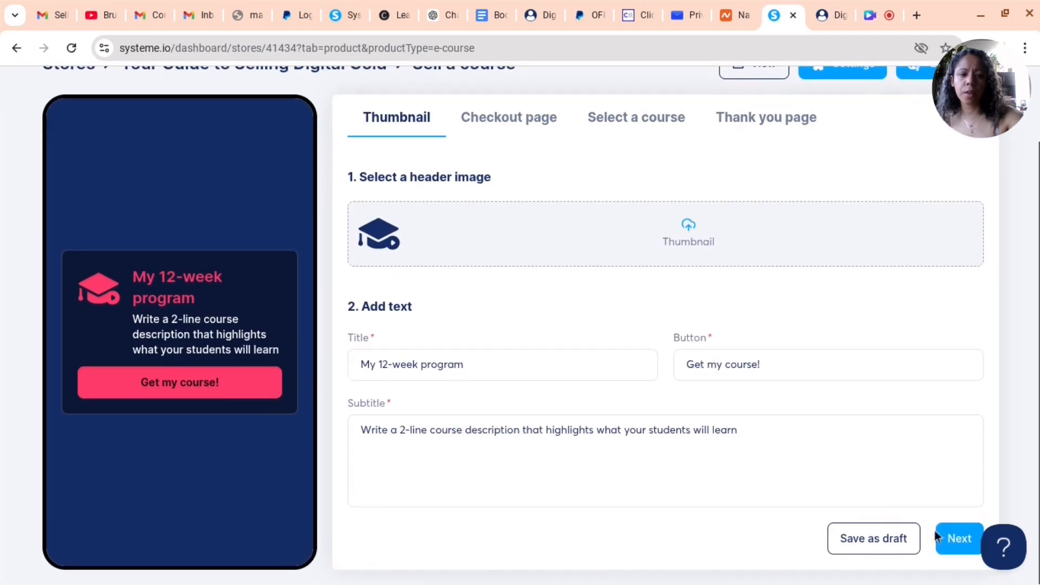
scroll(759, 225, up, 2)
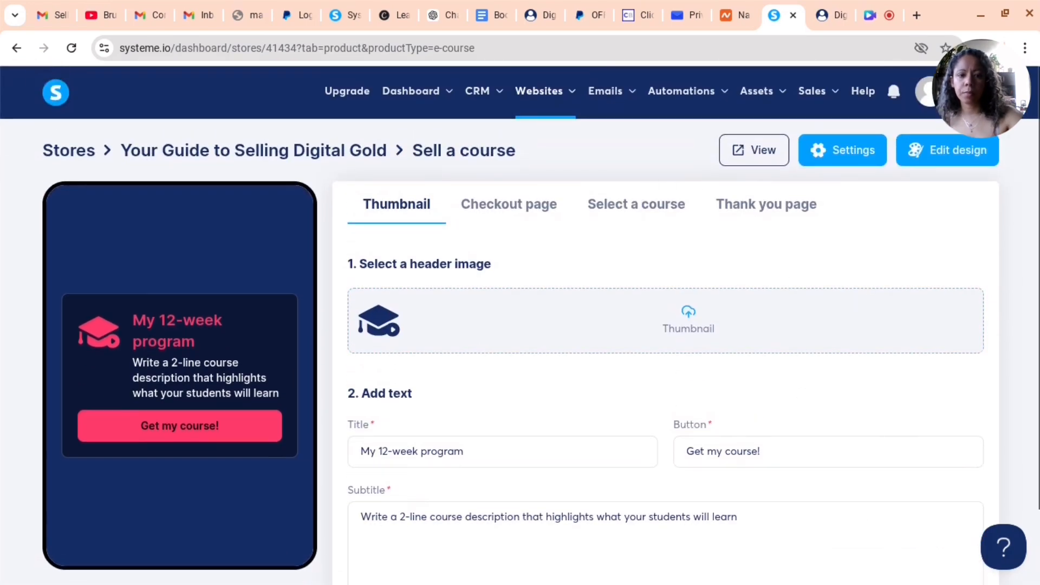
scroll(921, 537, down, 2)
click(888, 536)
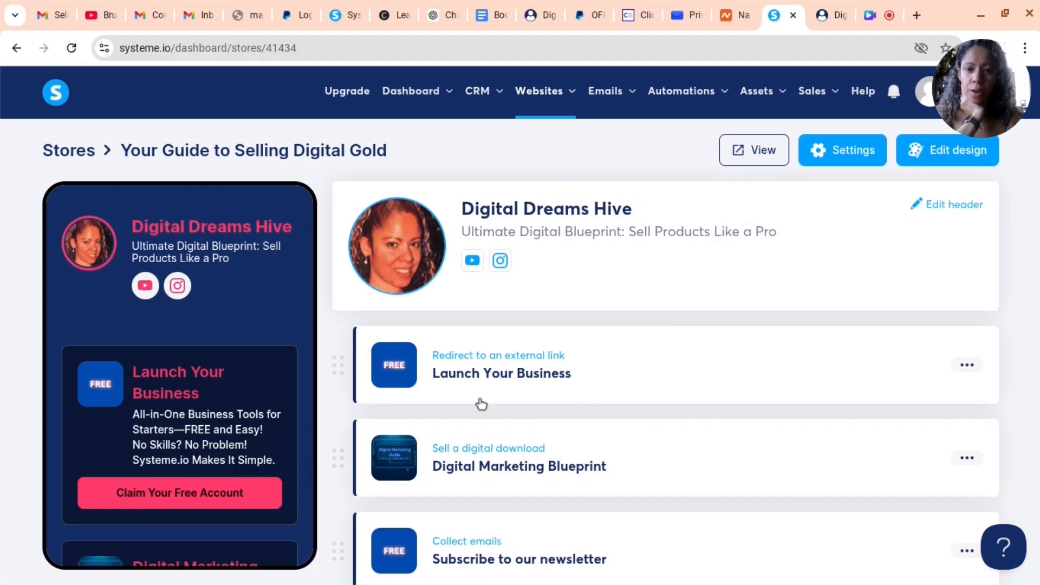
Open the Launch Your Business external link product, copy its URL and publish it
click(615, 374)
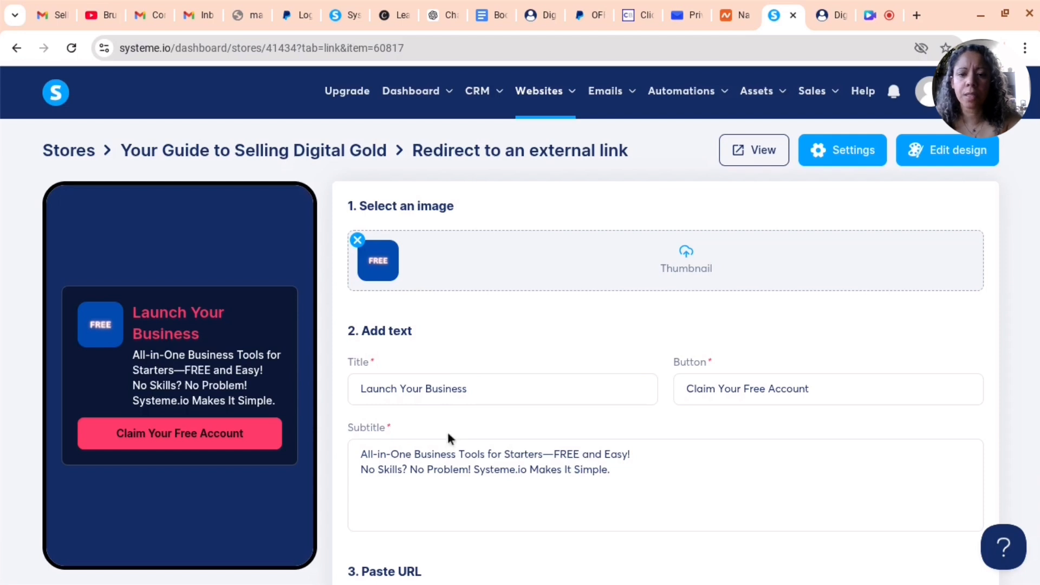
scroll(380, 293, down, 1)
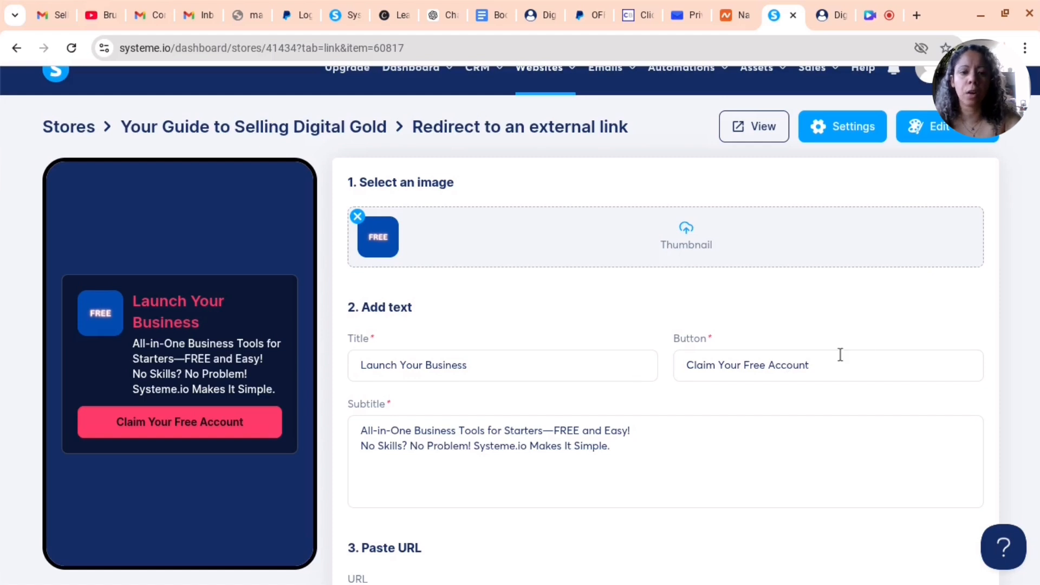
scroll(282, 466, down, 1)
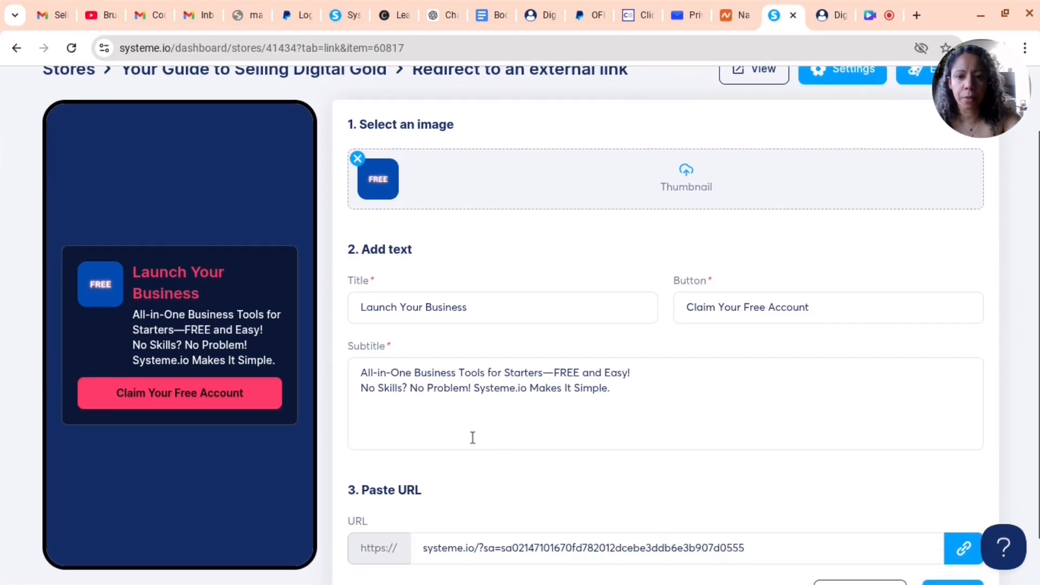
scroll(352, 342, down, 1)
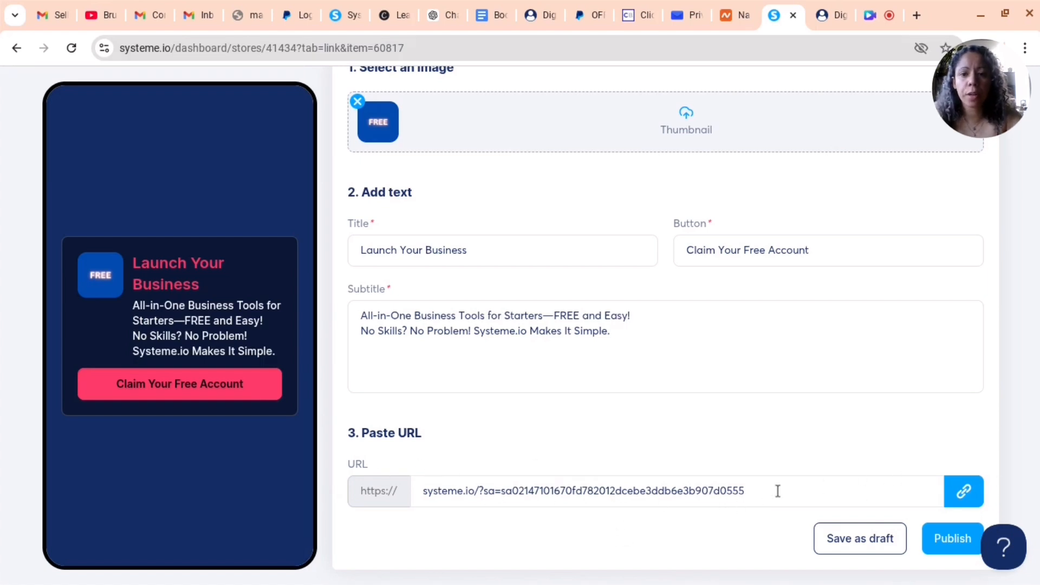
scroll(779, 490, up, 3)
scroll(693, 314, down, 3)
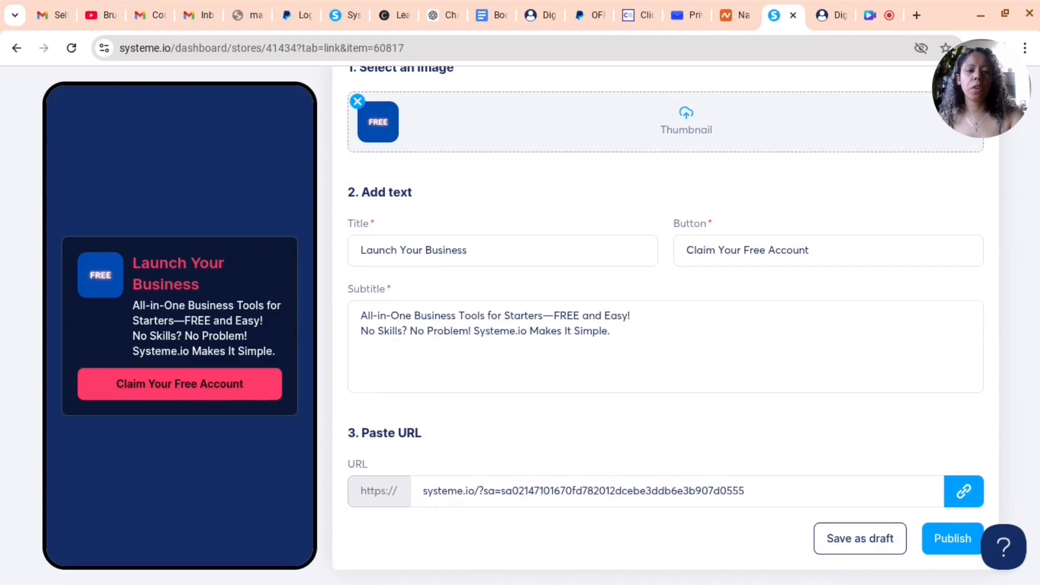
scroll(825, 430, up, 2)
scroll(925, 513, down, 2)
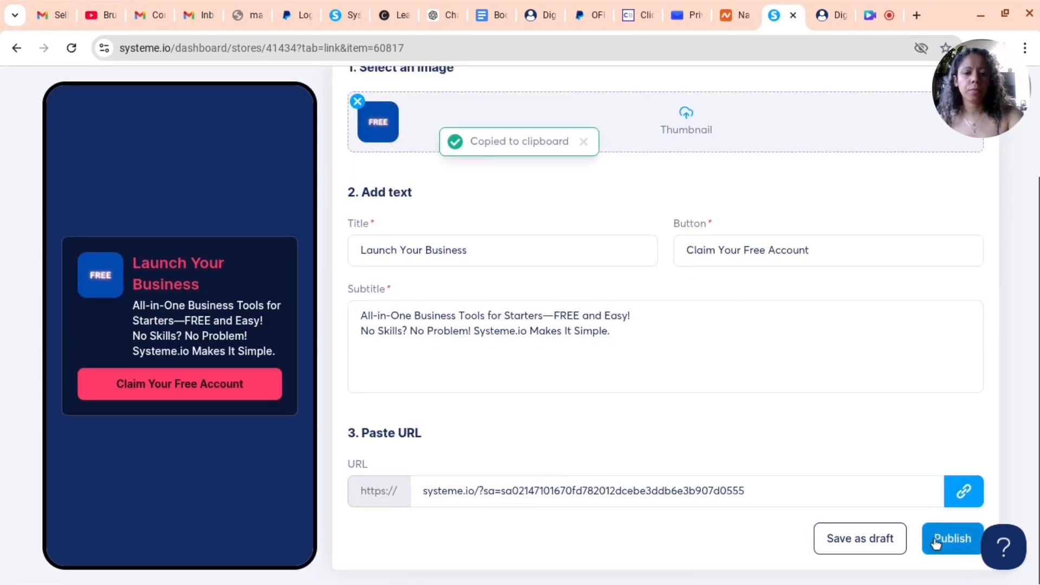
click(585, 498)
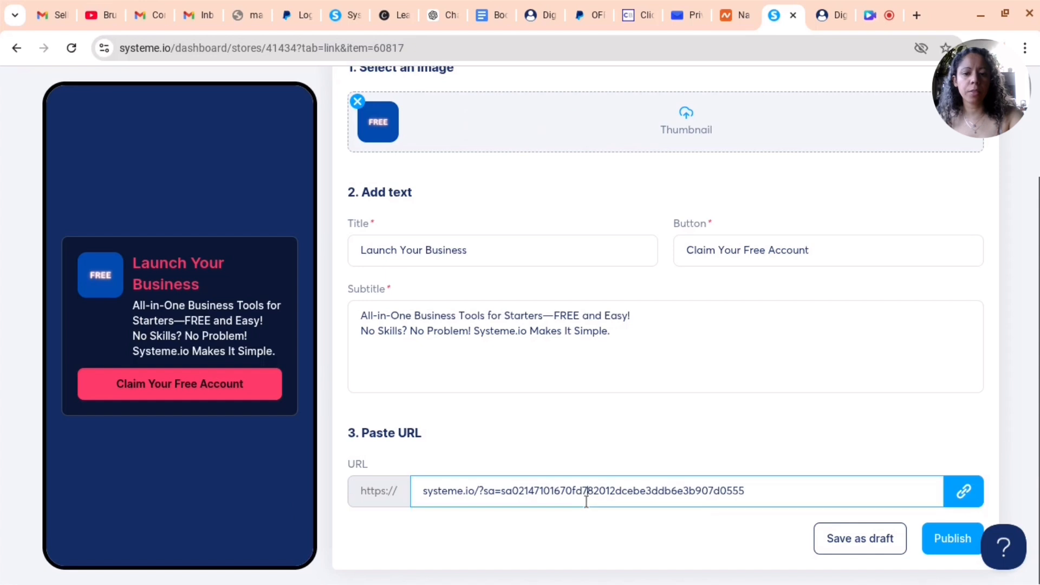
click(938, 537)
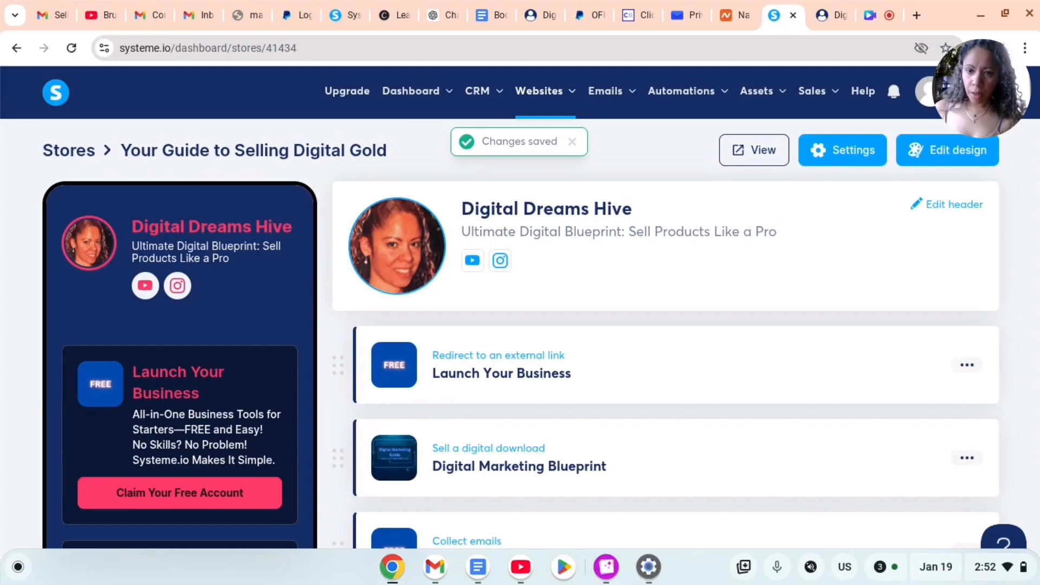
Open the Digital Marketing Blueprint digital download product and go to its checkout page settings
scroll(707, 497, down, 3)
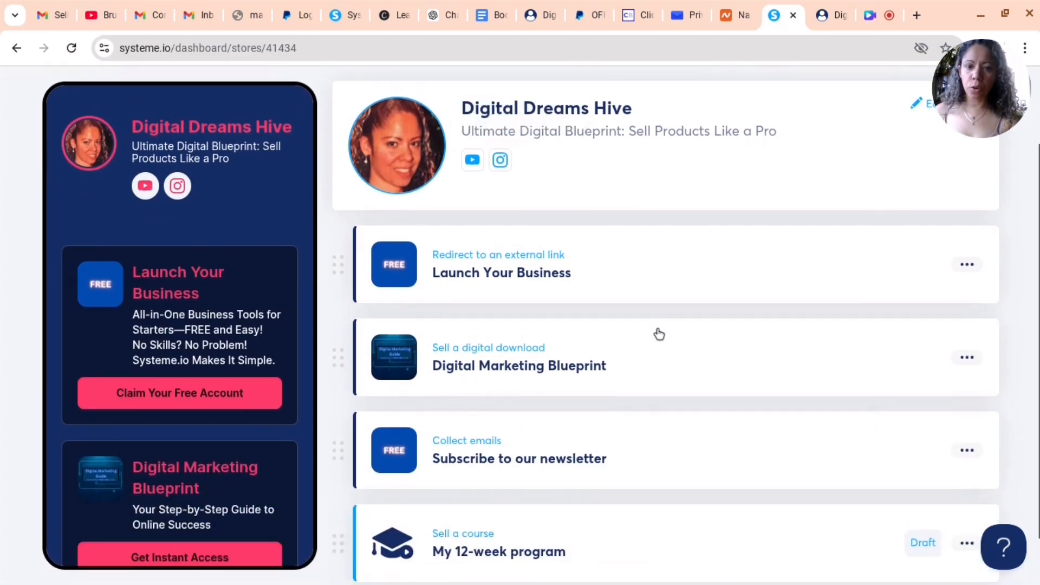
scroll(686, 450, down, 1)
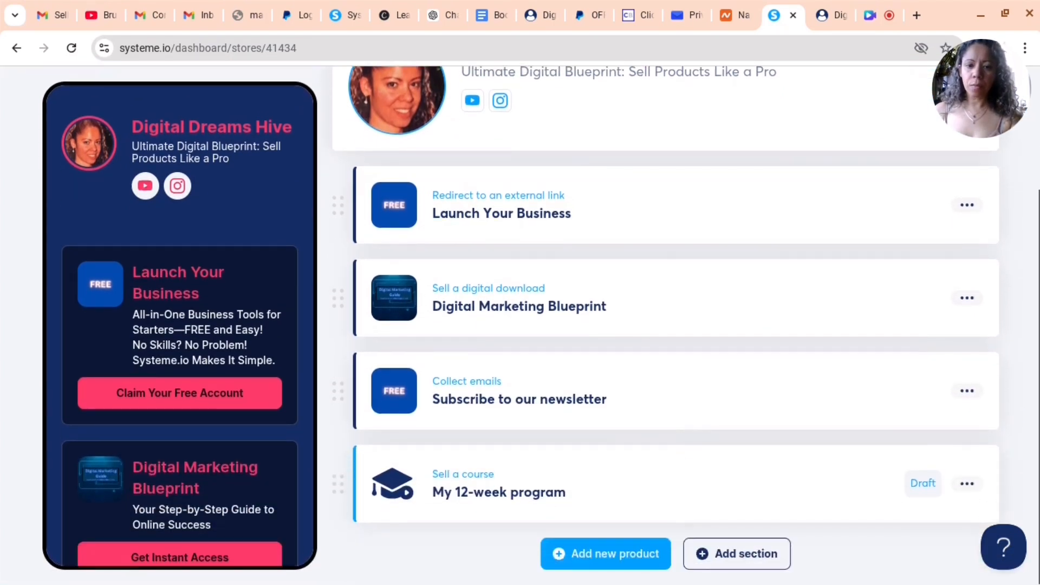
click(479, 290)
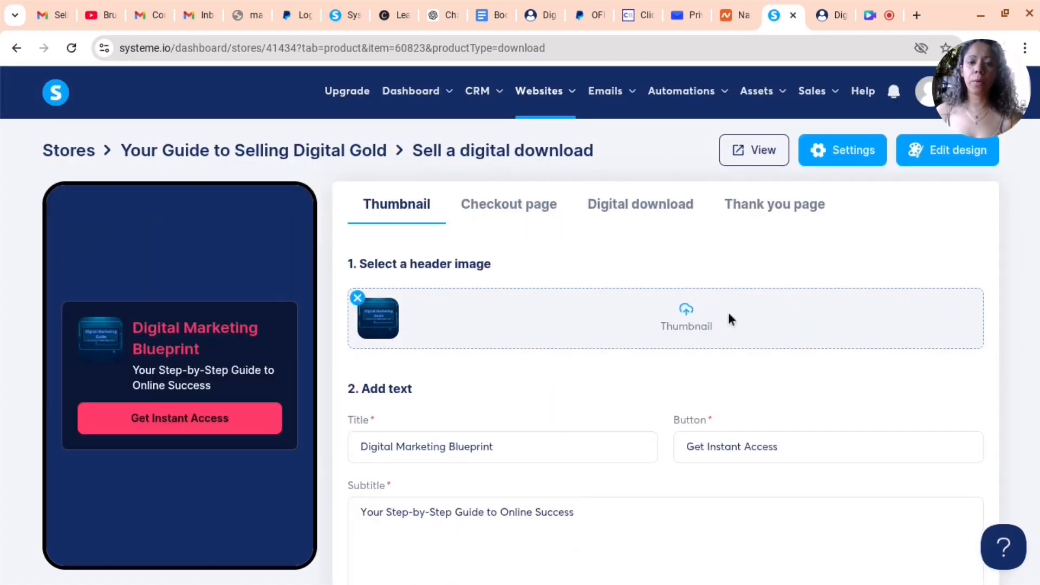
scroll(487, 379, down, 2)
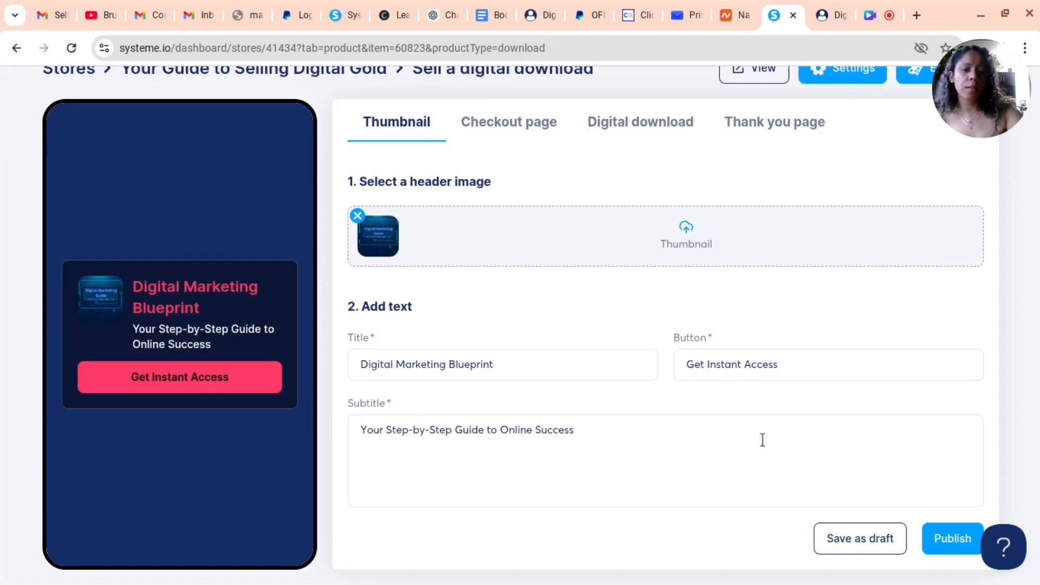
scroll(523, 169, up, 1)
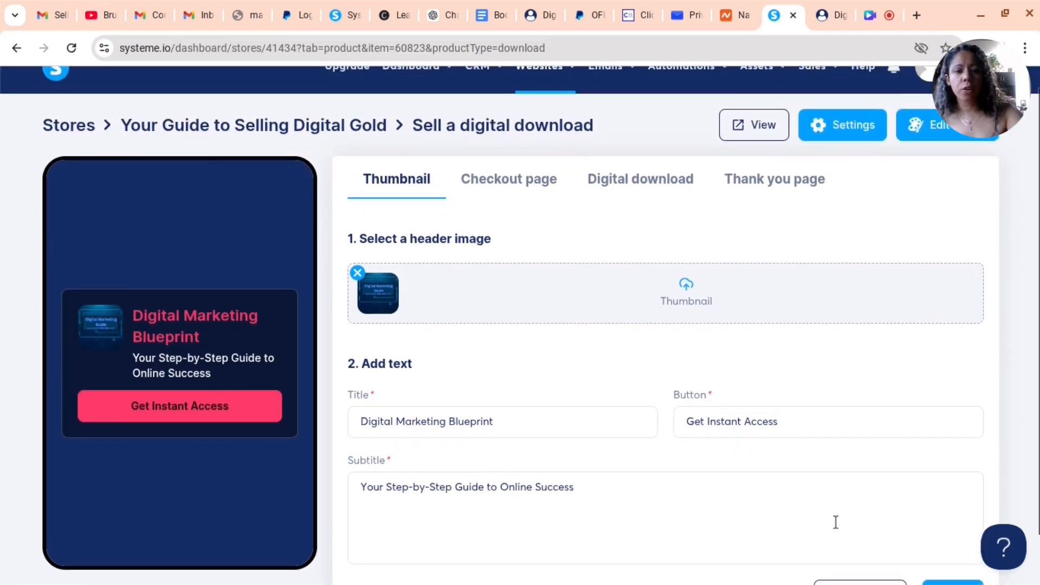
scroll(867, 528, down, 1)
click(859, 544)
scroll(891, 512, up, 2)
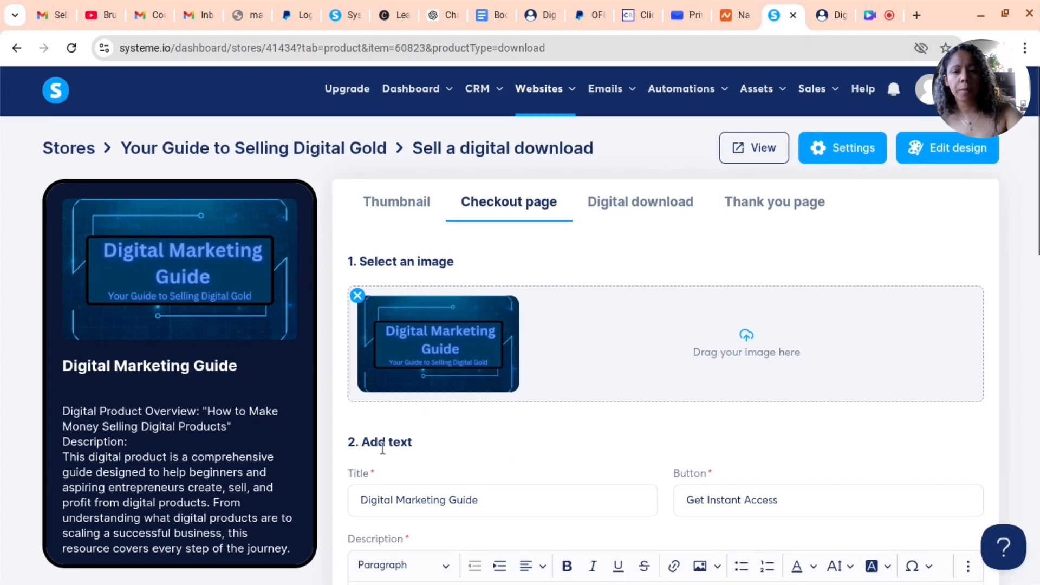
scroll(302, 216, down, 1)
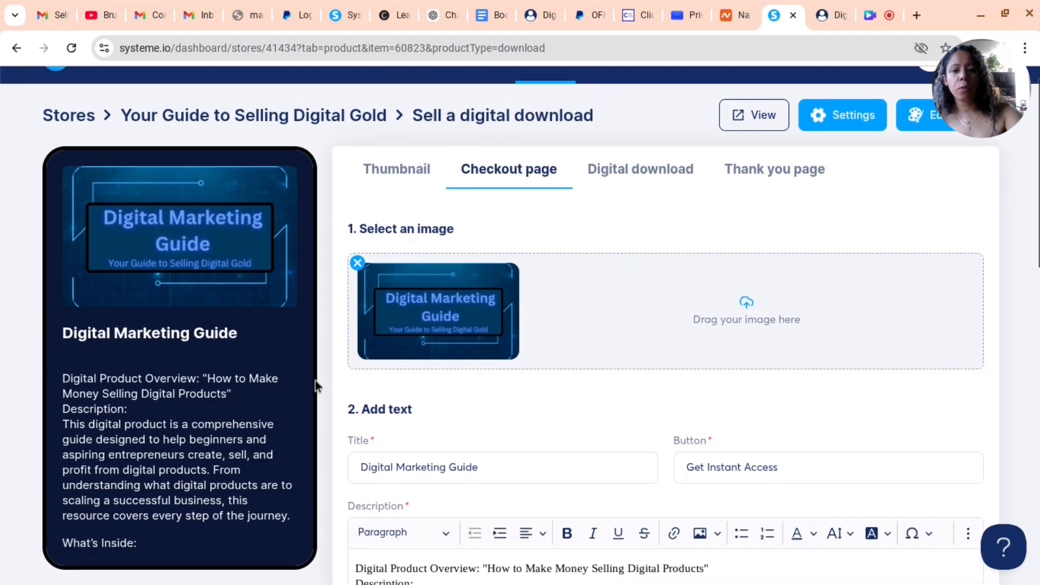
scroll(252, 347, down, 1)
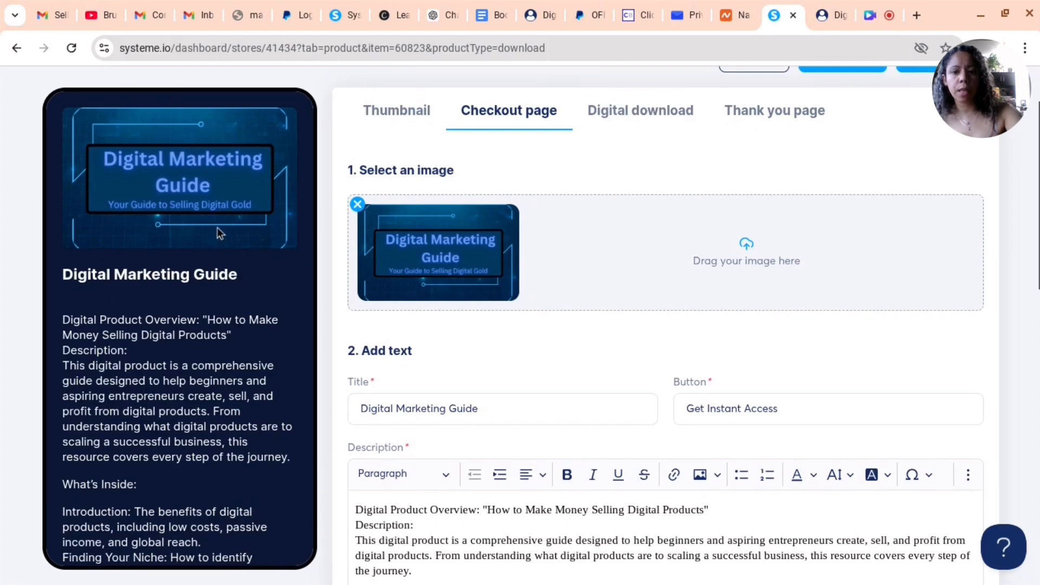
scroll(260, 265, down, 3)
scroll(466, 379, down, 3)
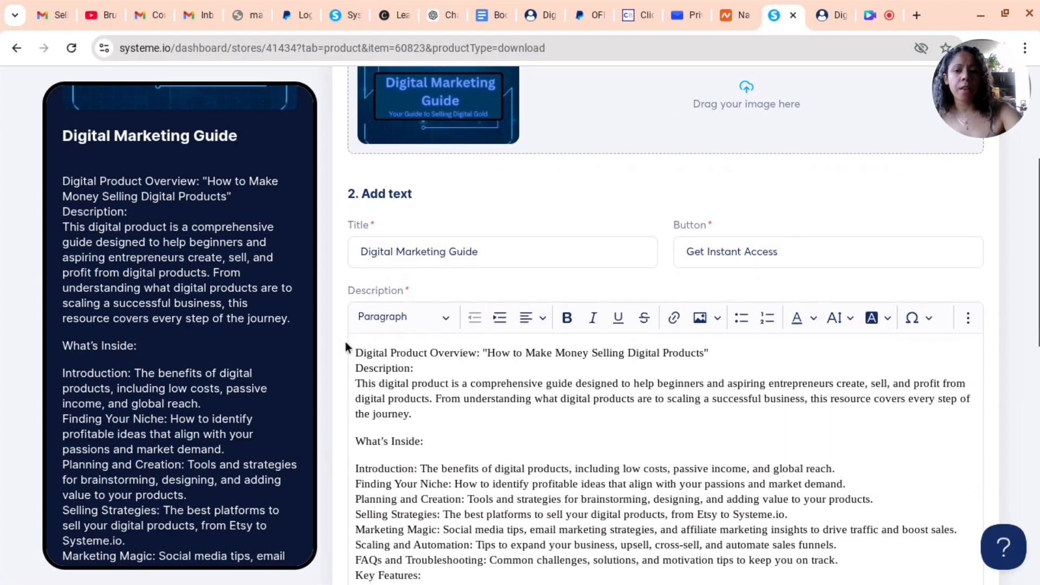
scroll(576, 377, down, 2)
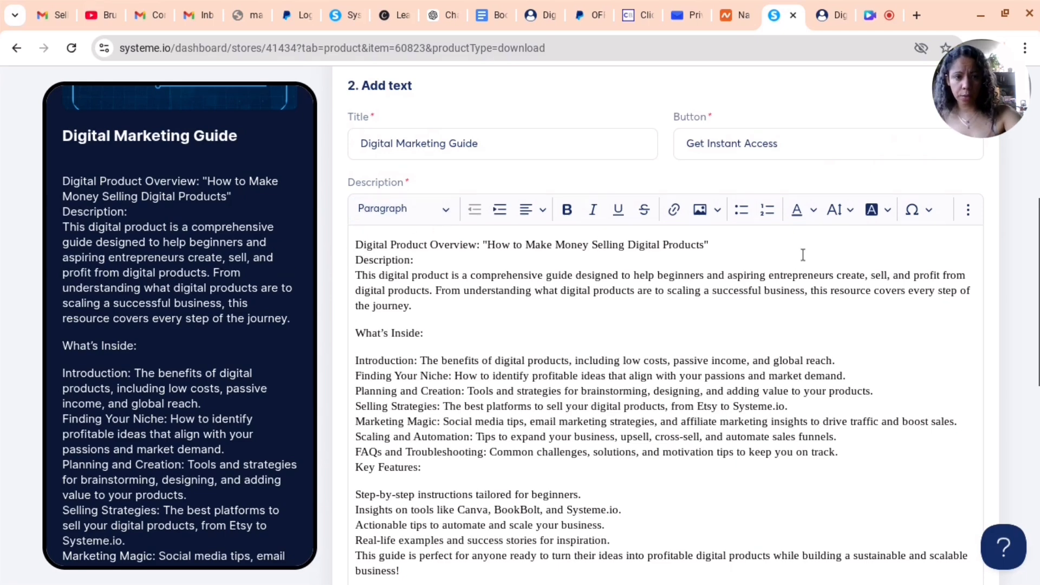
scroll(786, 385, down, 6)
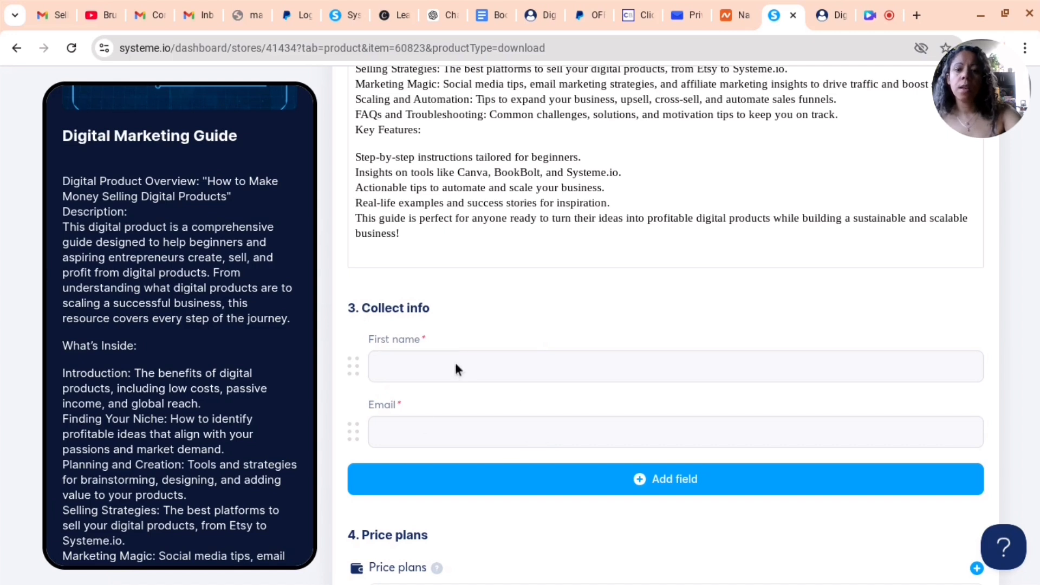
click(470, 481)
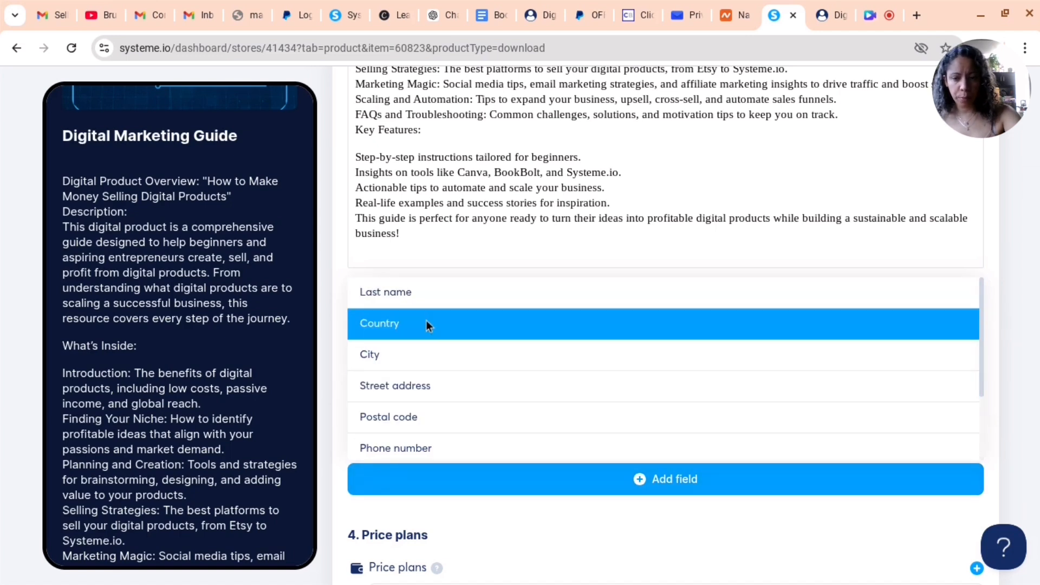
click(482, 491)
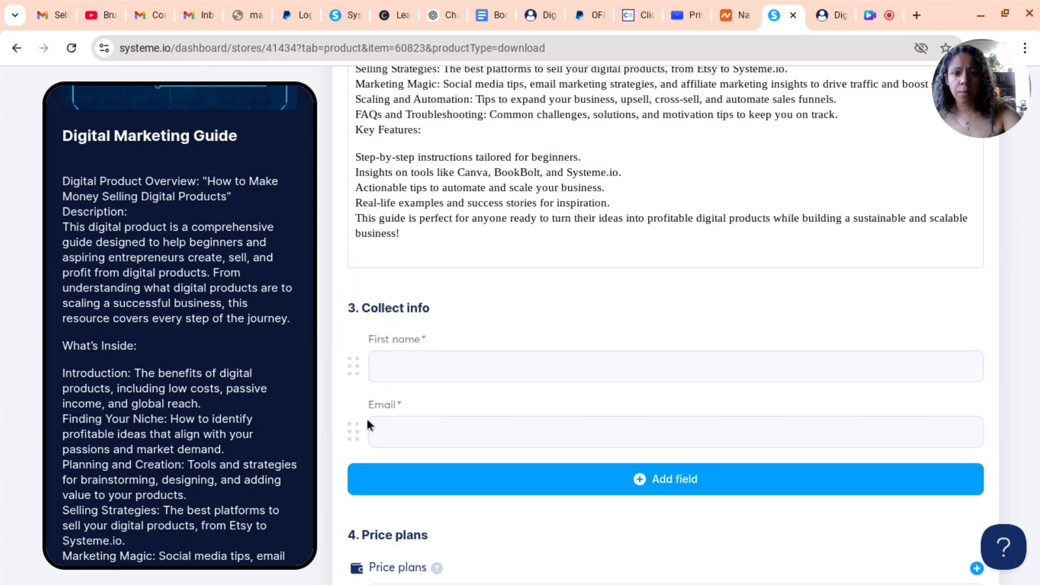
drag(350, 441, 358, 352)
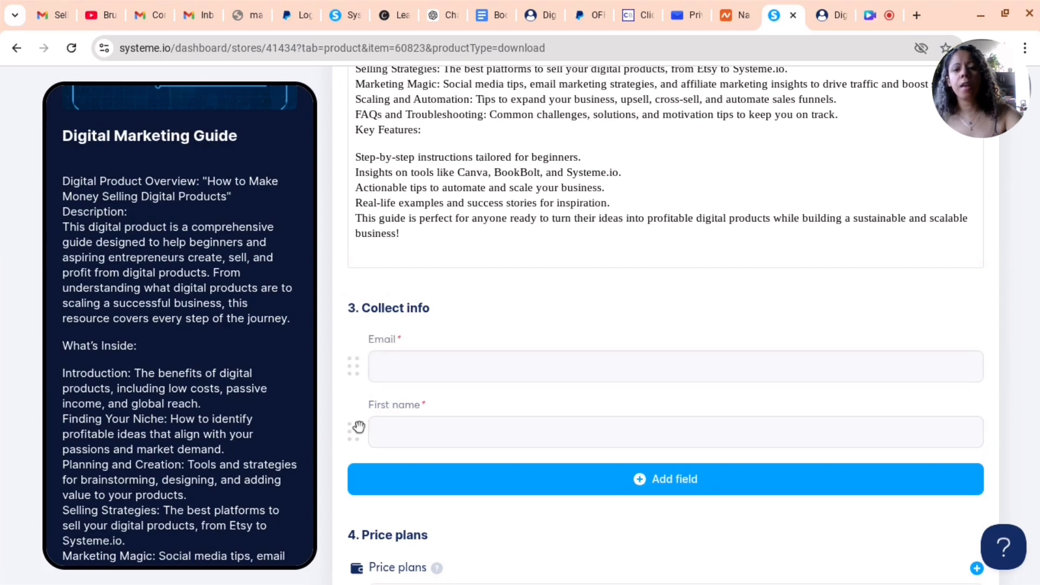
drag(353, 431, 372, 356)
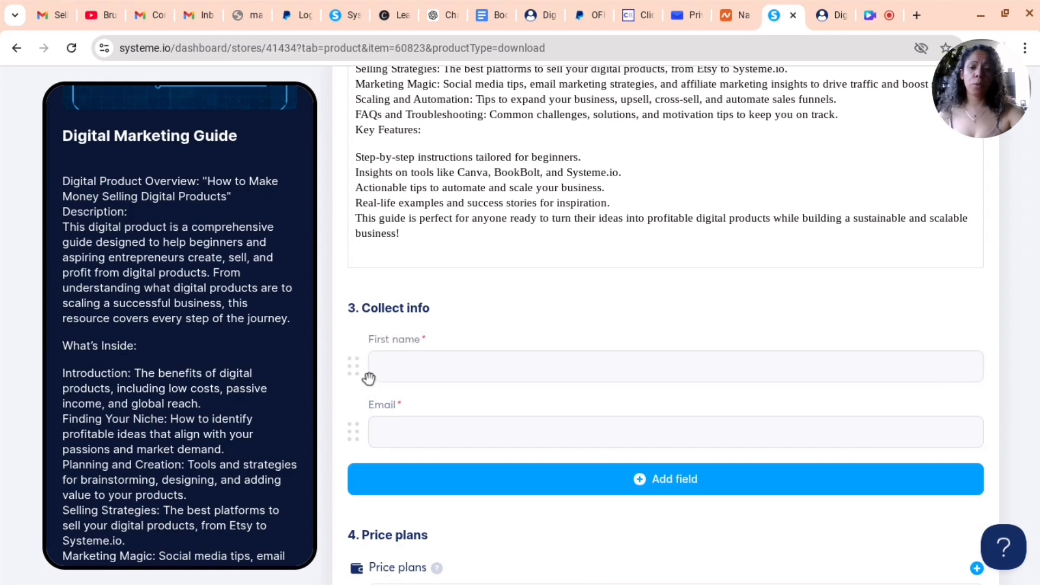
Save the checkout's payment methods with U.S. Dollar, Credit cards (Stripe), Apple Pay and PayPal accepted
scroll(416, 475, down, 3)
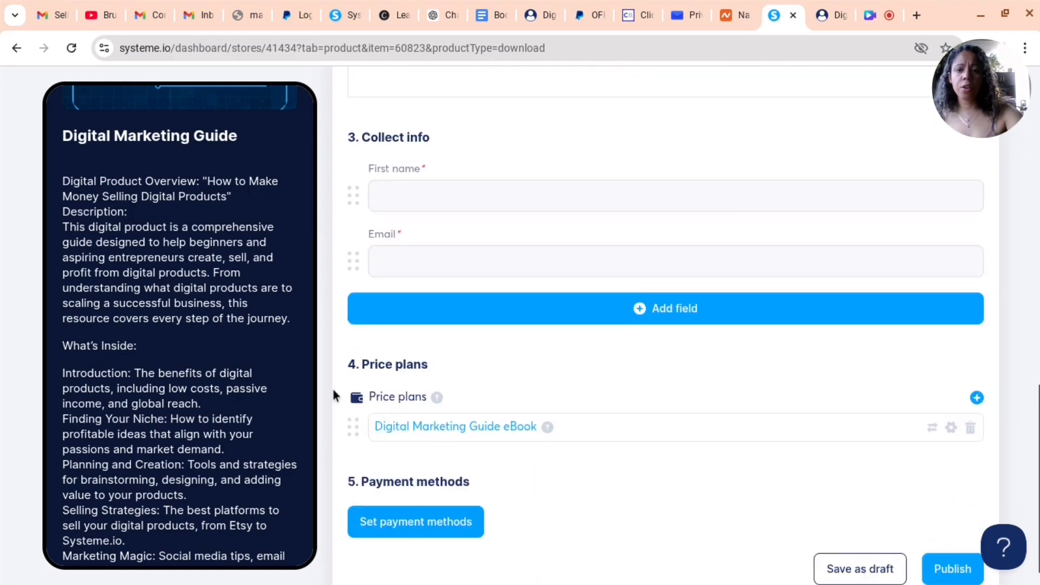
scroll(392, 440, down, 1)
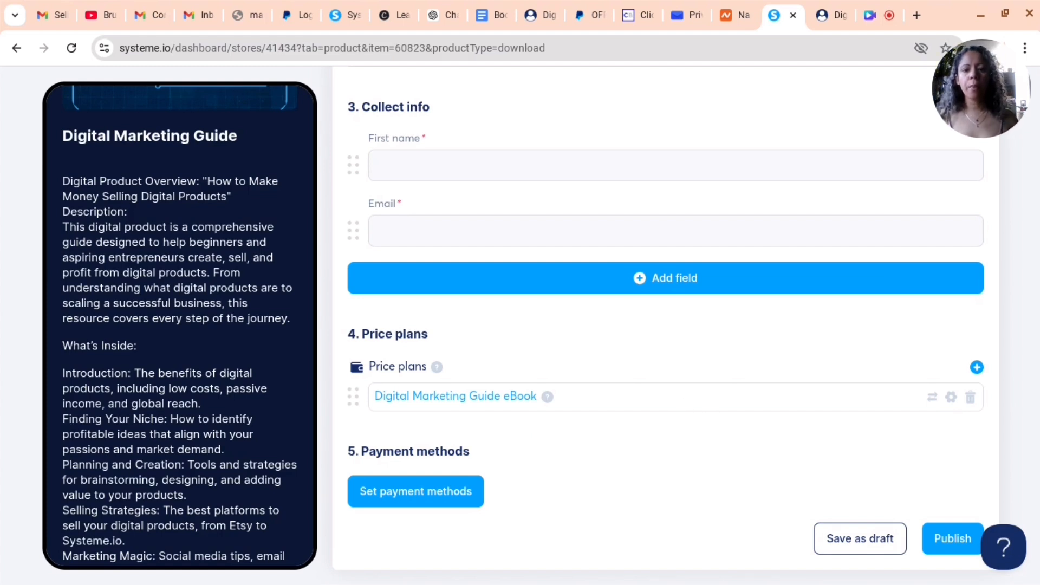
scroll(311, 433, up, 1)
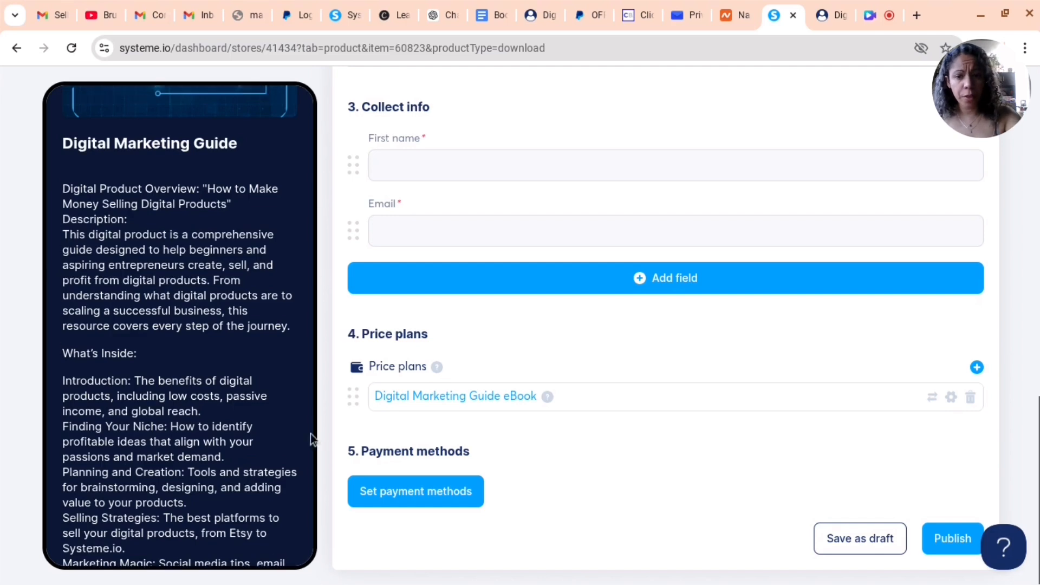
click(420, 495)
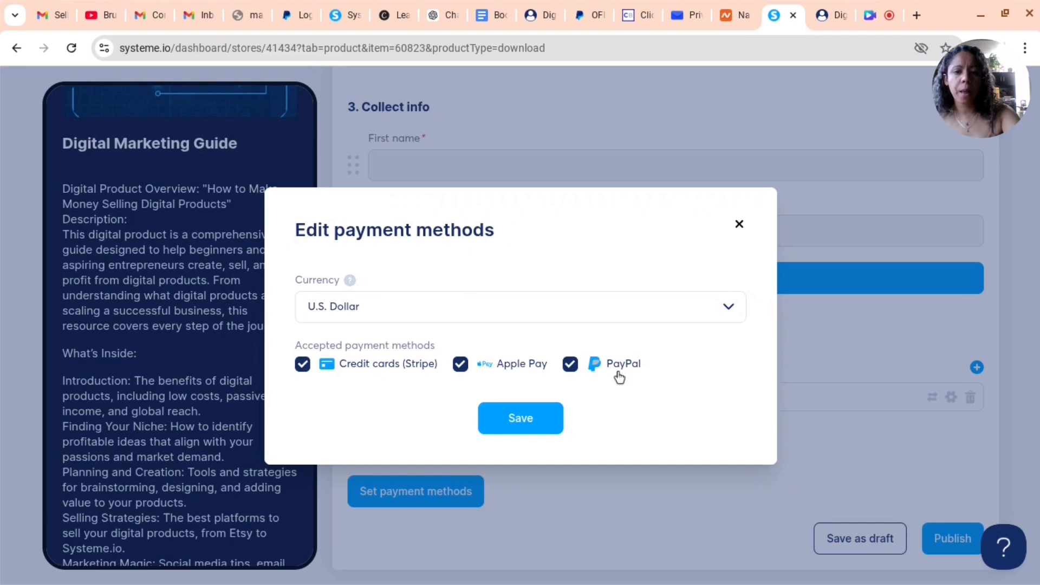
click(540, 411)
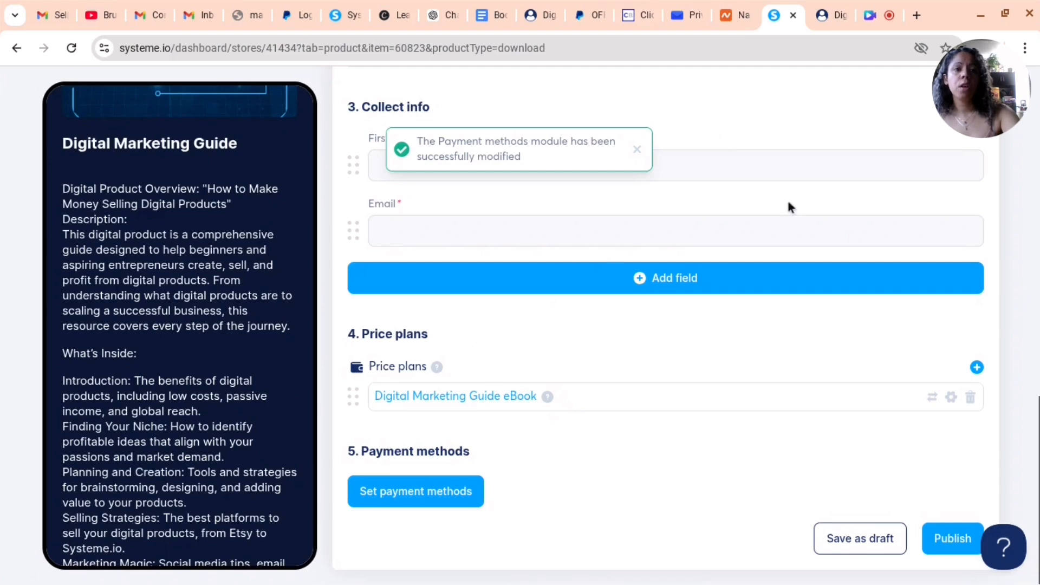
Open the product's Digital download tab and review its product name and uploaded PDF
scroll(788, 206, up, 15)
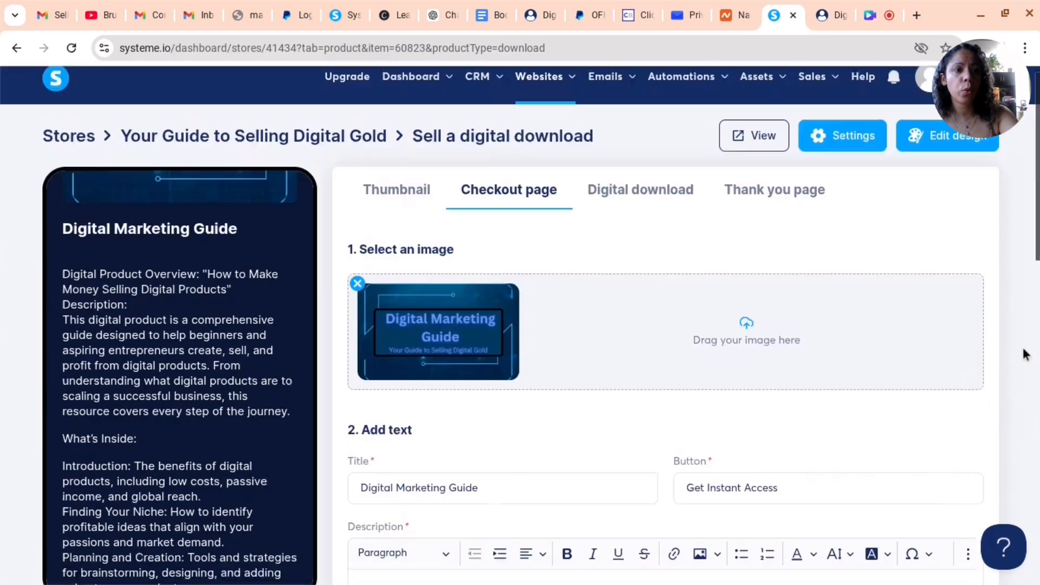
scroll(1024, 354, up, 1)
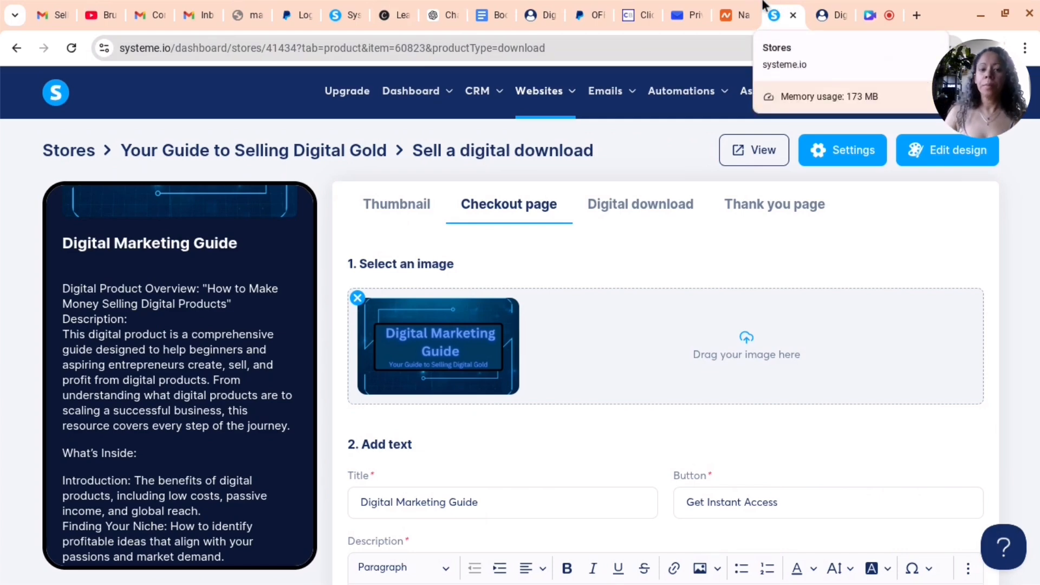
scroll(827, 392, down, 7)
scroll(797, 422, down, 10)
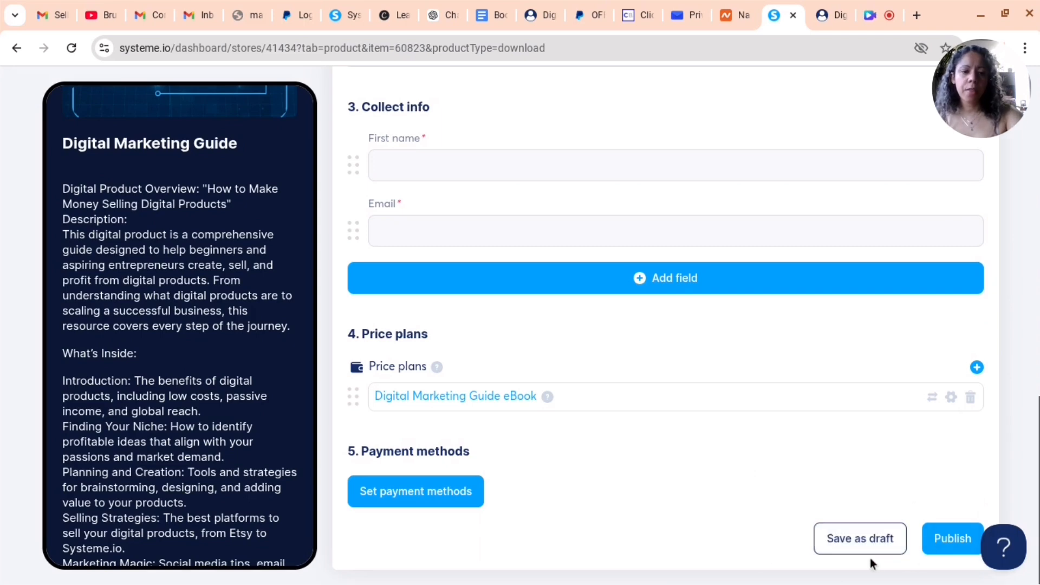
scroll(721, 292, up, 17)
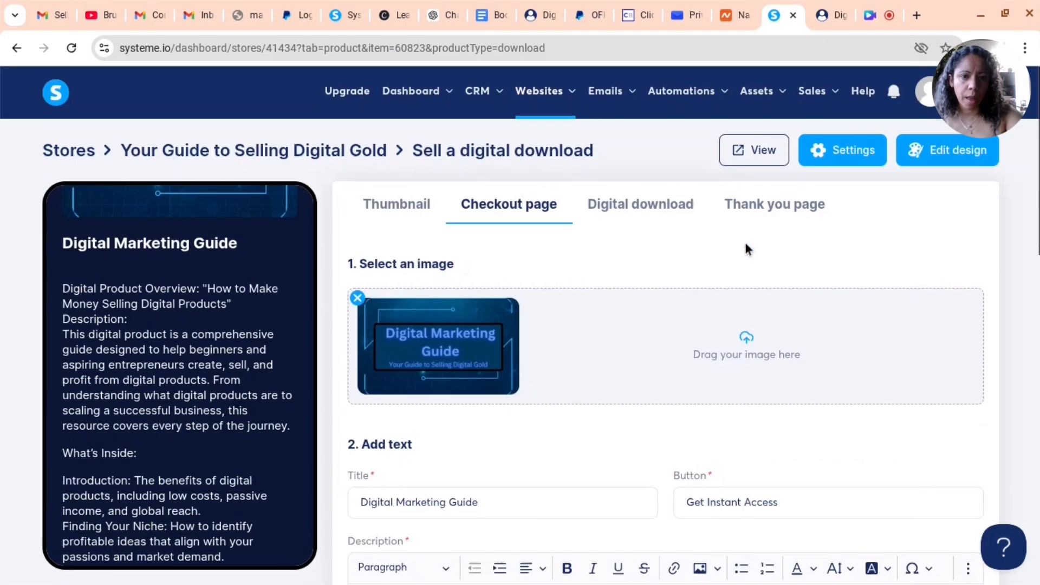
click(651, 213)
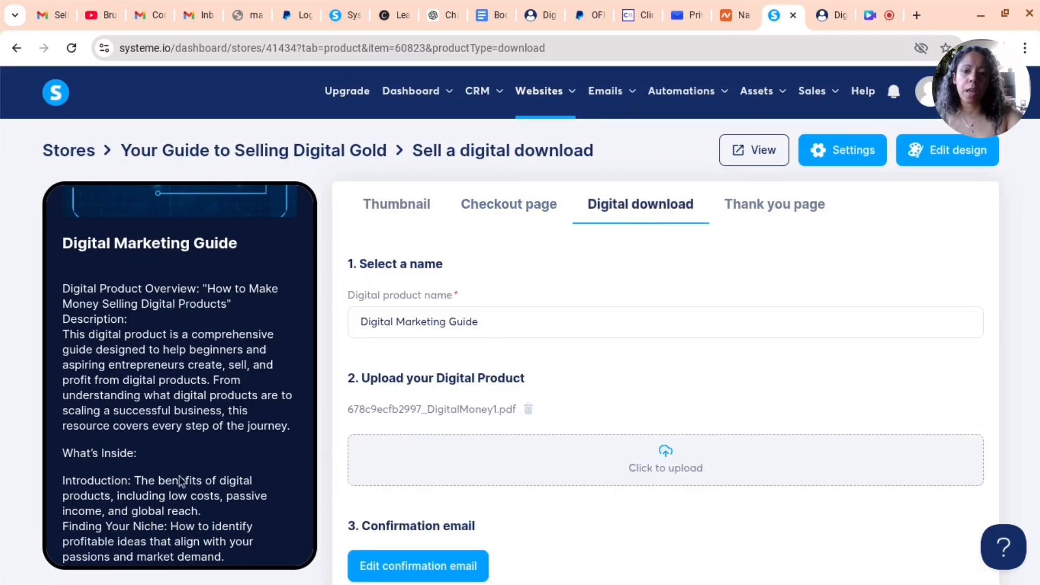
scroll(767, 400, down, 1)
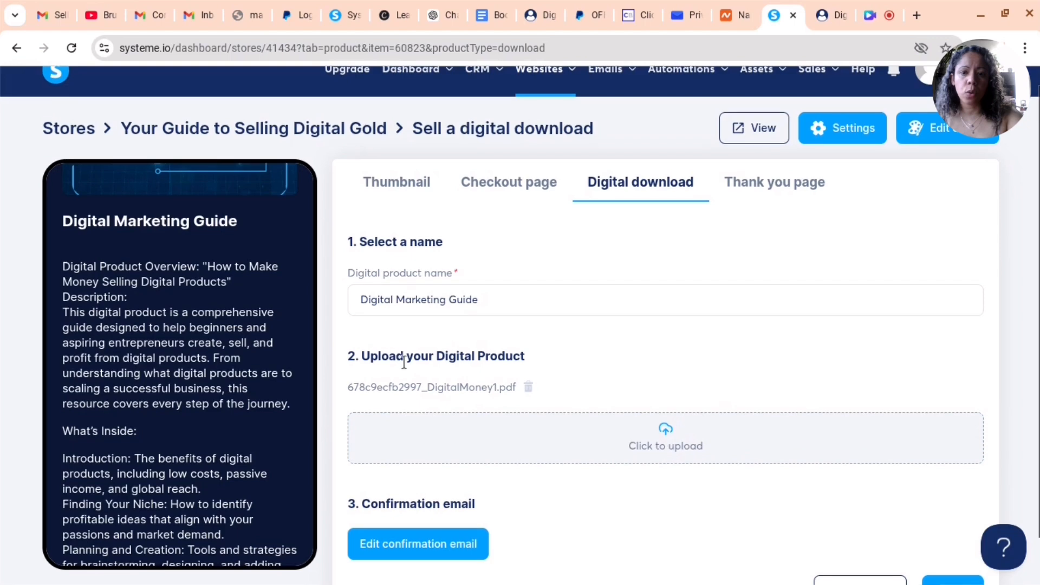
scroll(404, 361, up, 1)
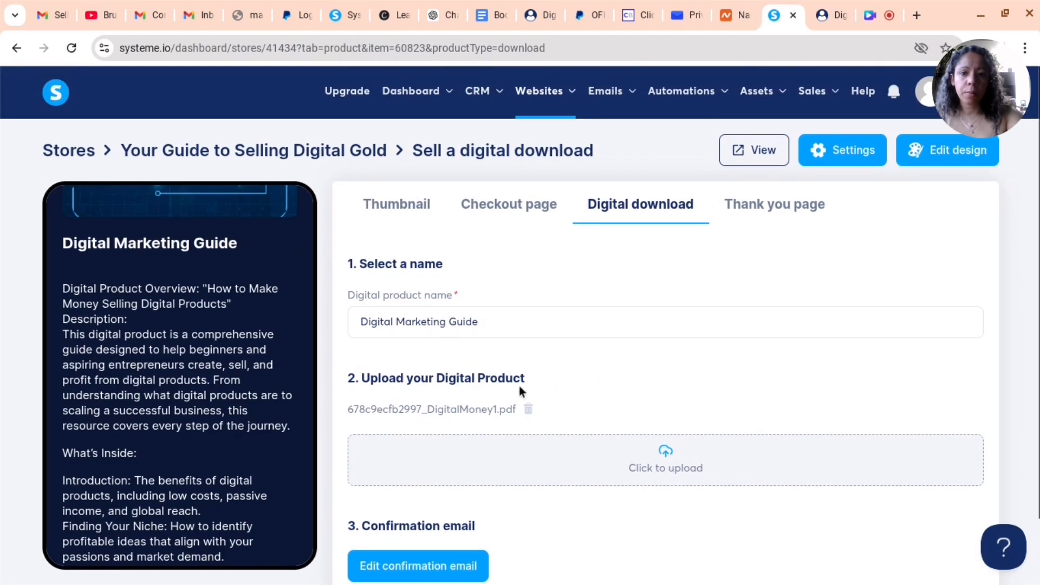
scroll(615, 499, down, 3)
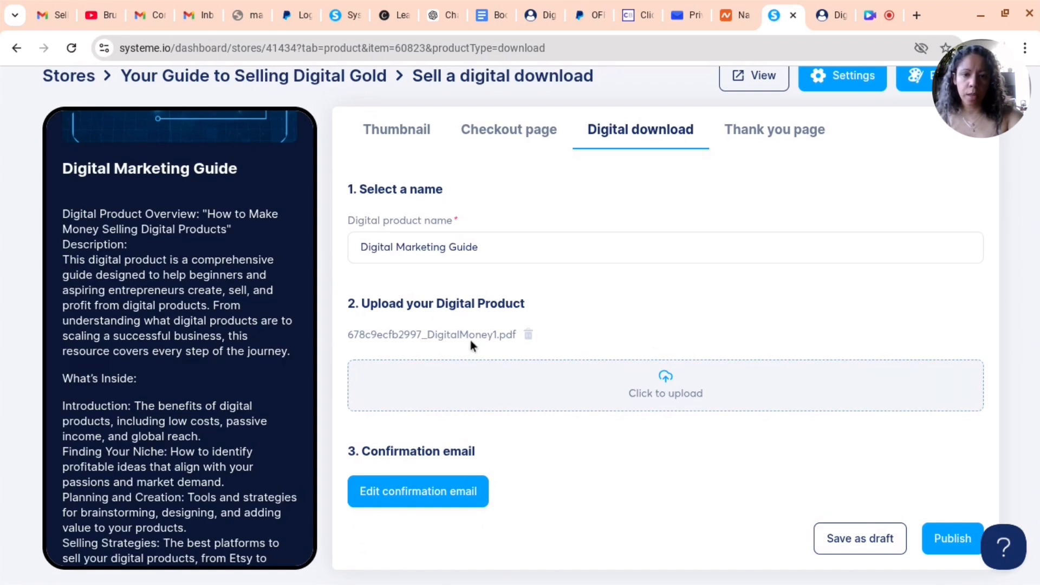
Open the product's confirmation email, review its subject and body, and save it
click(420, 506)
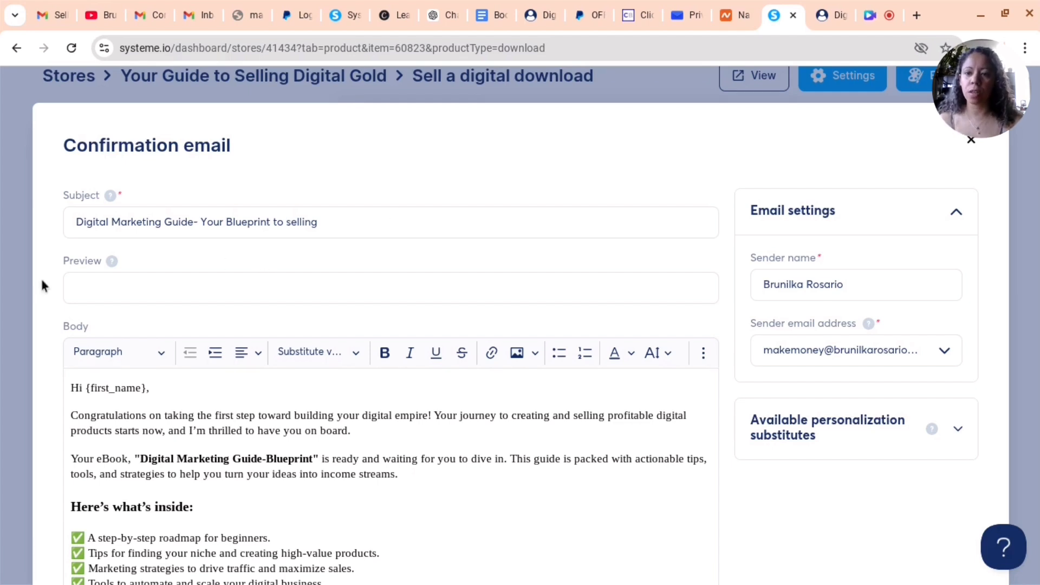
scroll(113, 351, down, 1)
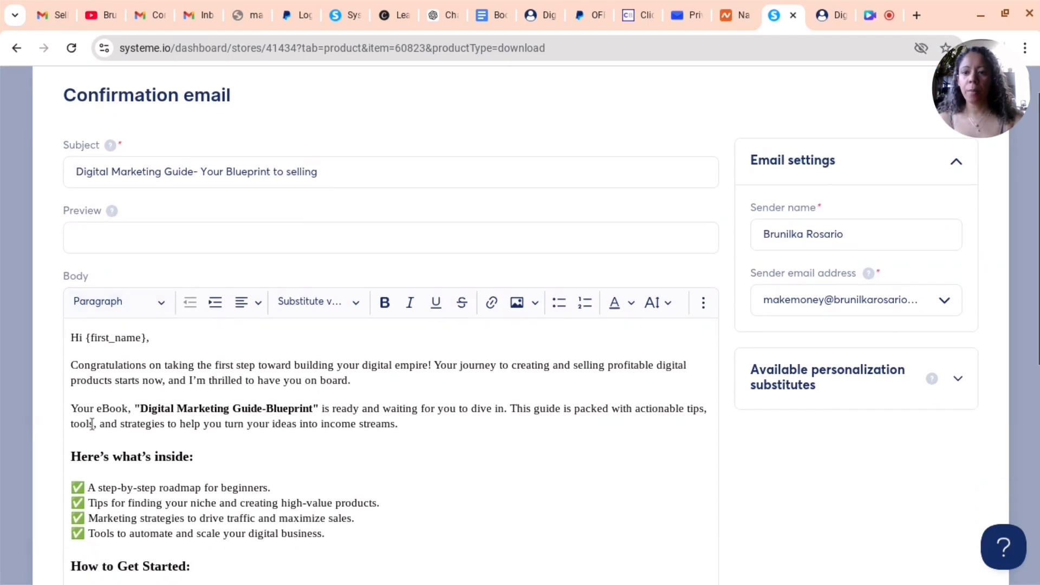
scroll(199, 373, down, 5)
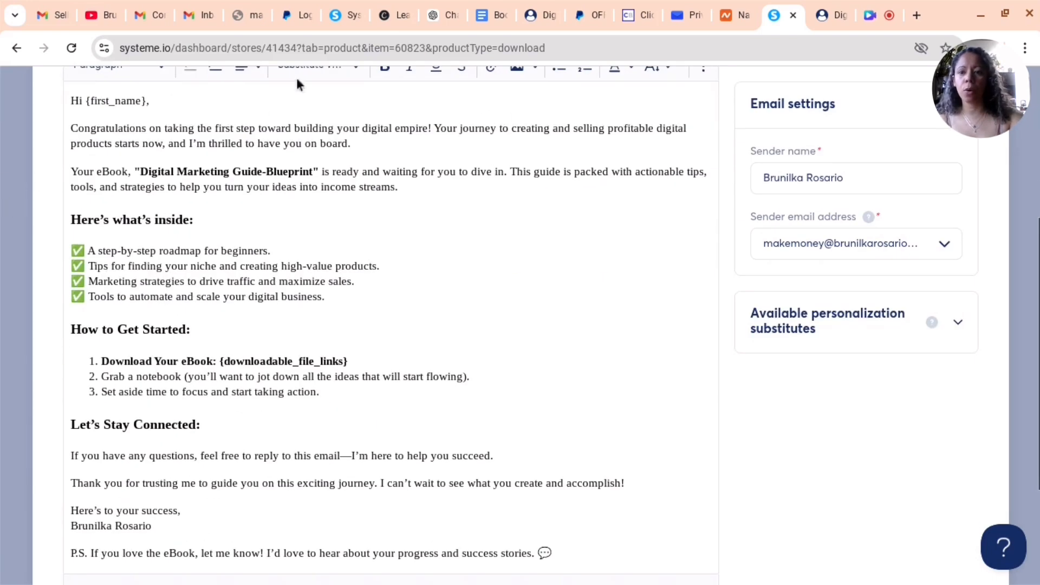
scroll(222, 298, up, 4)
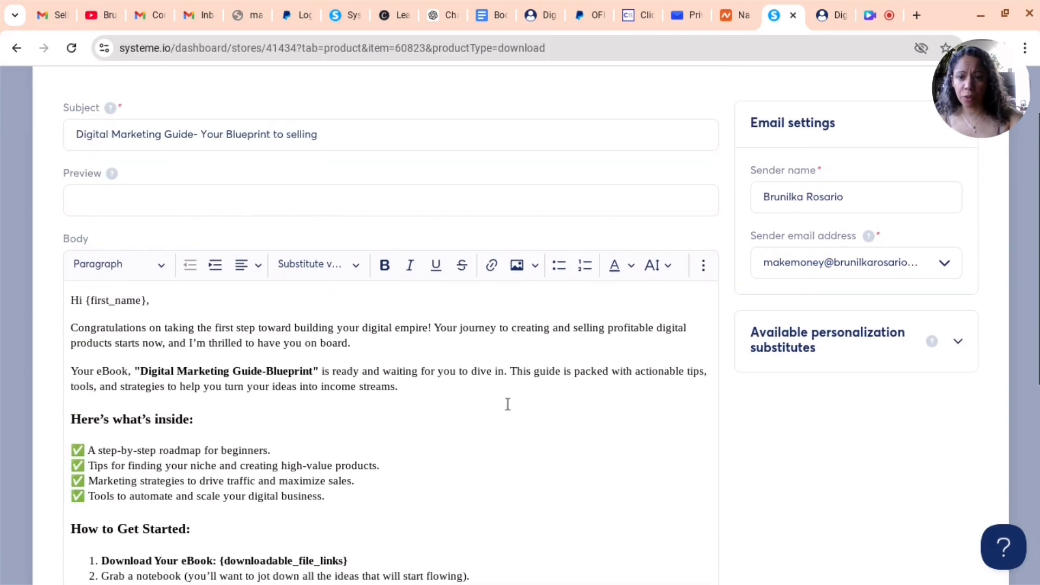
scroll(571, 339, up, 1)
click(495, 281)
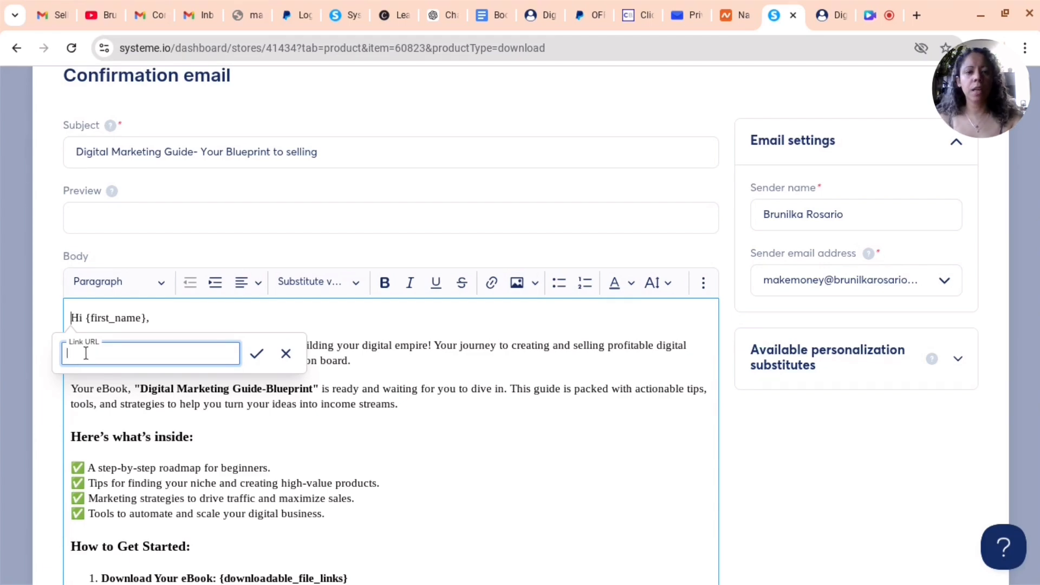
scroll(346, 470, down, 7)
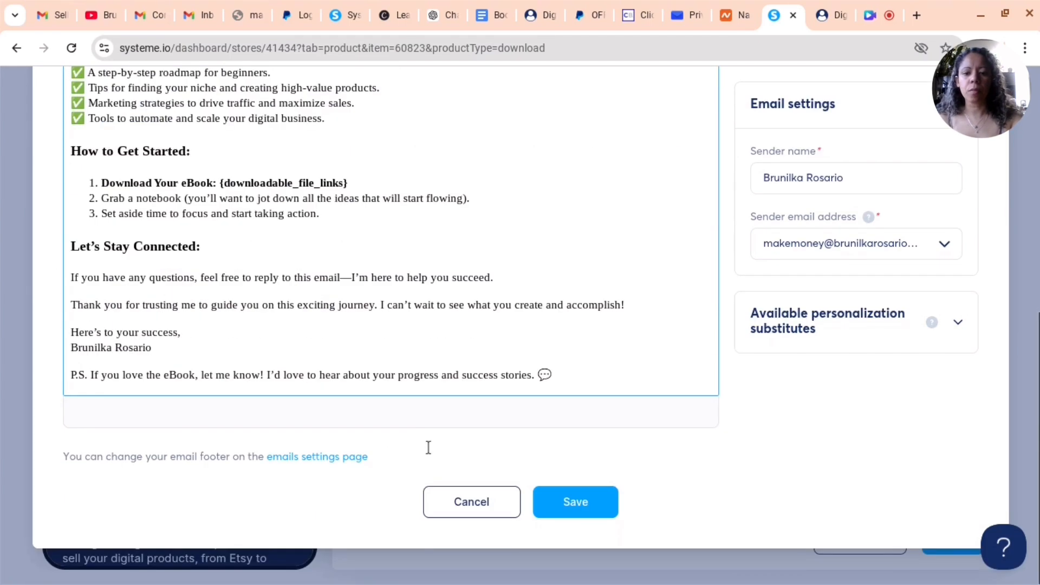
click(562, 497)
scroll(681, 562, down, 2)
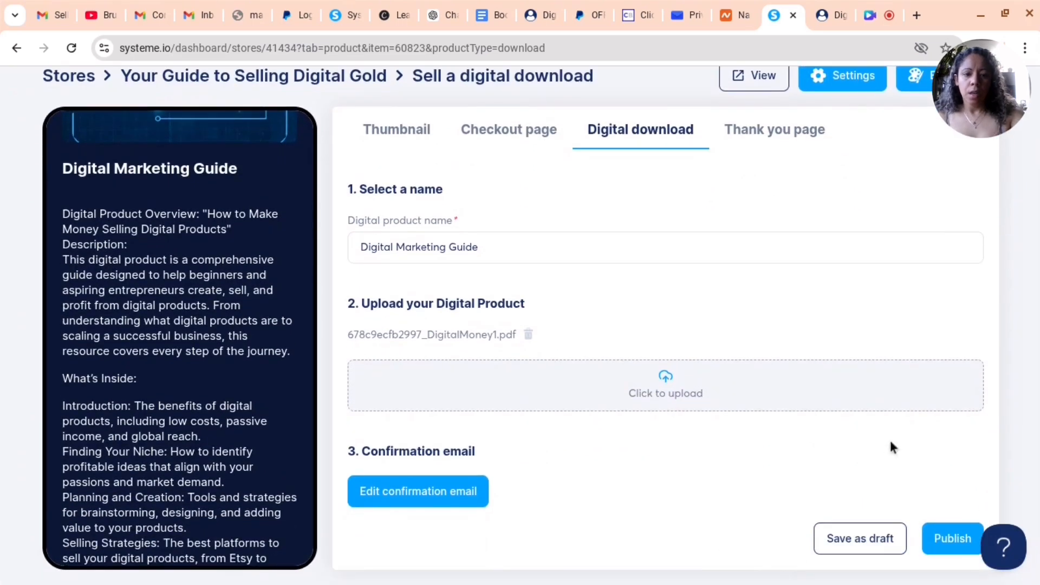
On the Thank you page tab, shorten the subtitle's ending to 'please check it' and publish the product
click(798, 135)
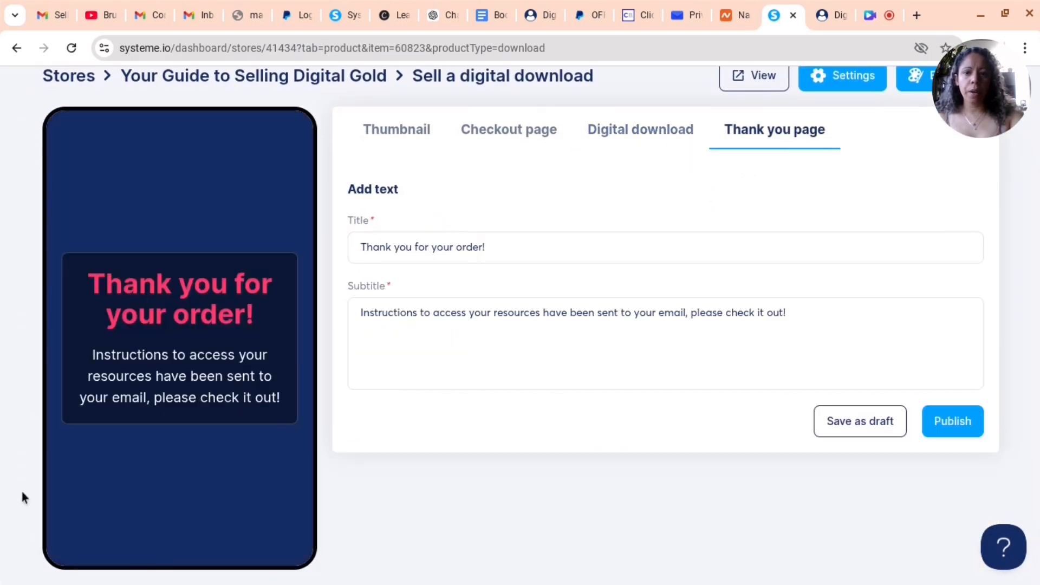
scroll(525, 439, up, 2)
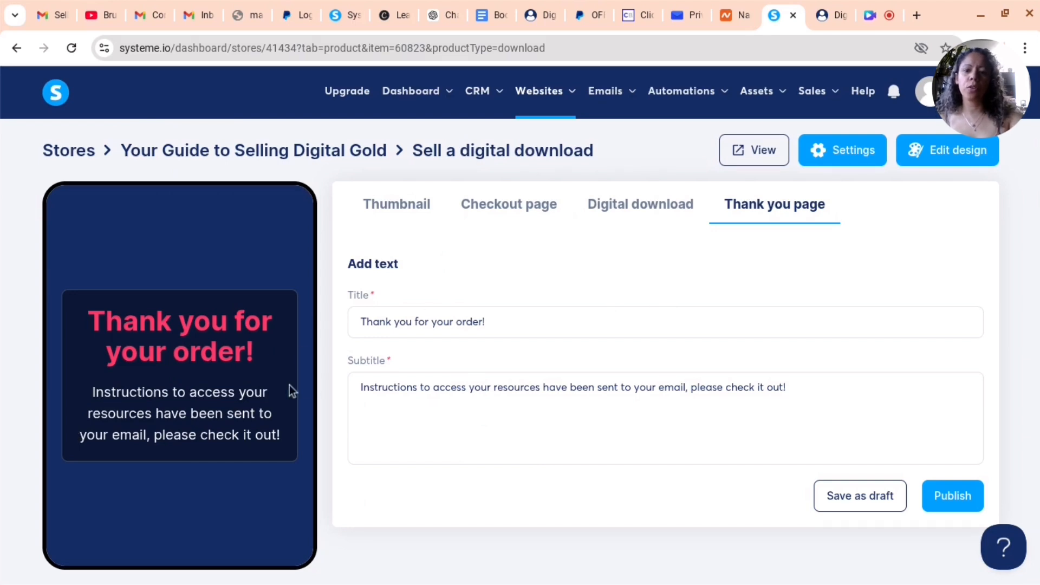
click(786, 387)
key(BackSpace)
key(BackSpace)
key(BackSpace)
key(BackSpace)
key(BackSpace)
key(BackSpace)
key(BackSpace)
key(BackSpace)
text(it!)
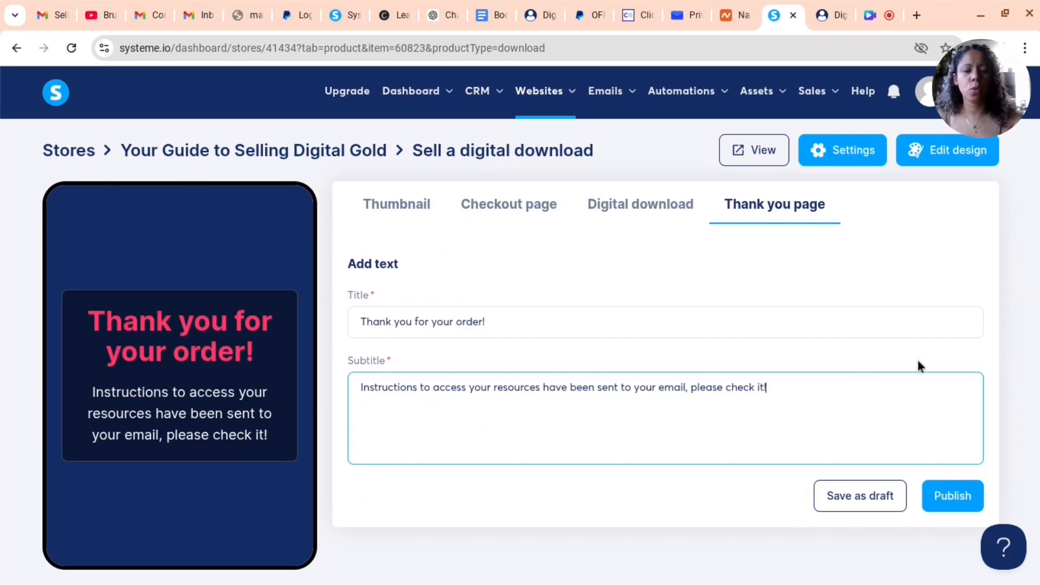
click(951, 497)
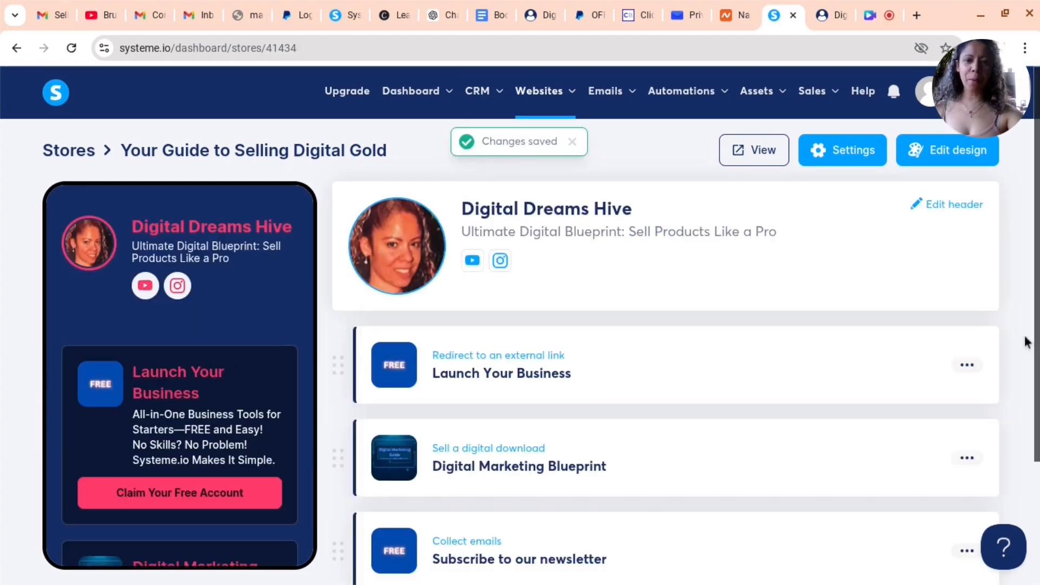
View the live store and open the Launch Your Business product's Claim Your Free Account link
click(747, 148)
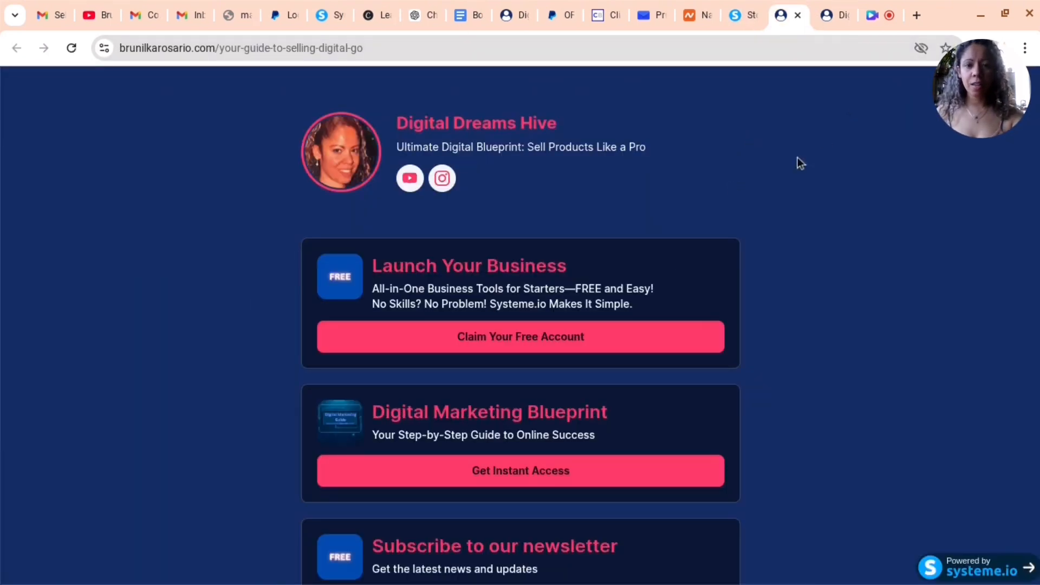
scroll(342, 166, down, 1)
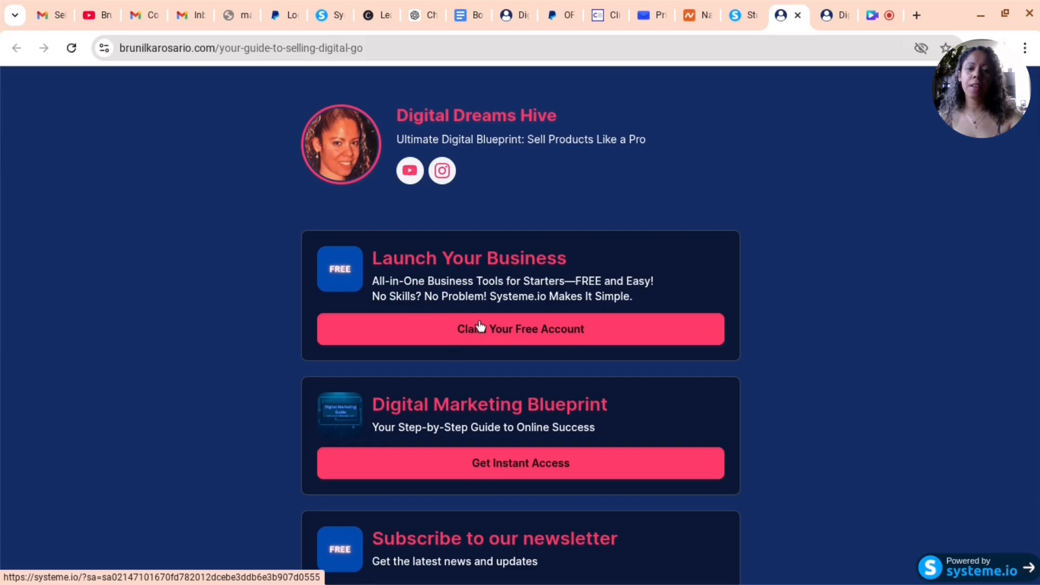
click(566, 332)
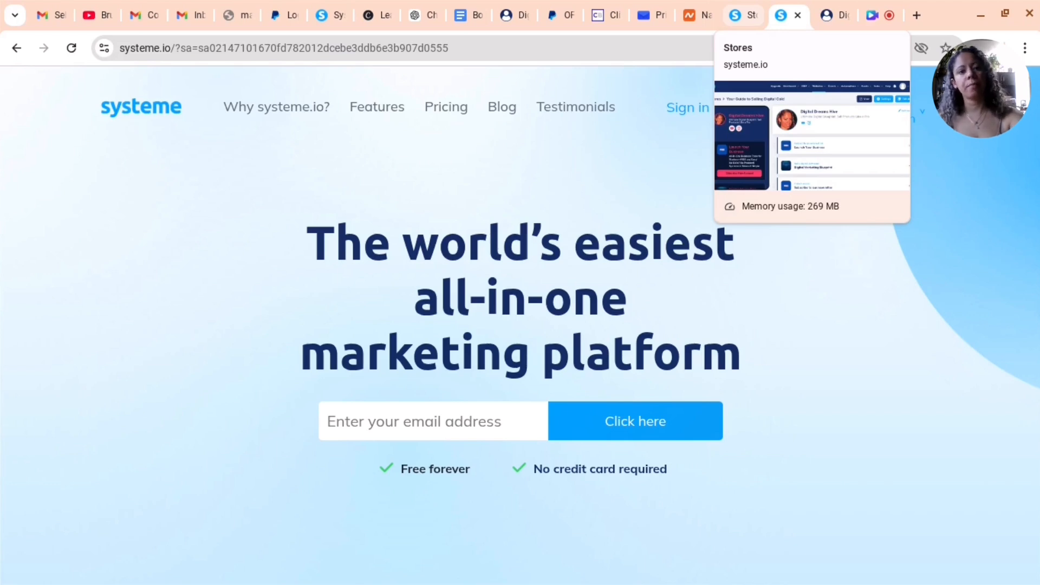
Close the systeme.io homepage tab and open the Digital Marketing Blueprint product in the store dashboard
click(797, 16)
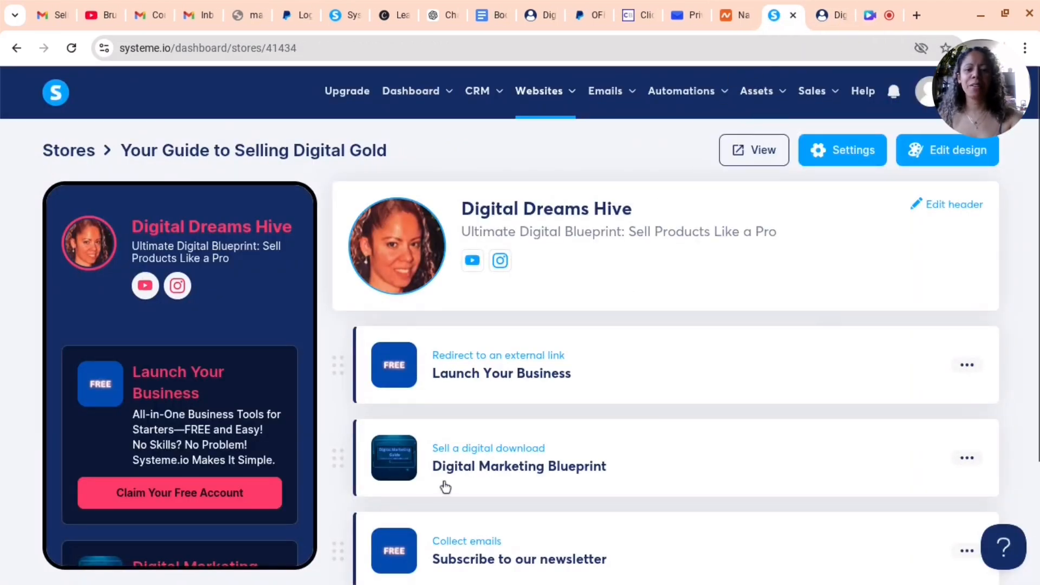
scroll(445, 488, down, 3)
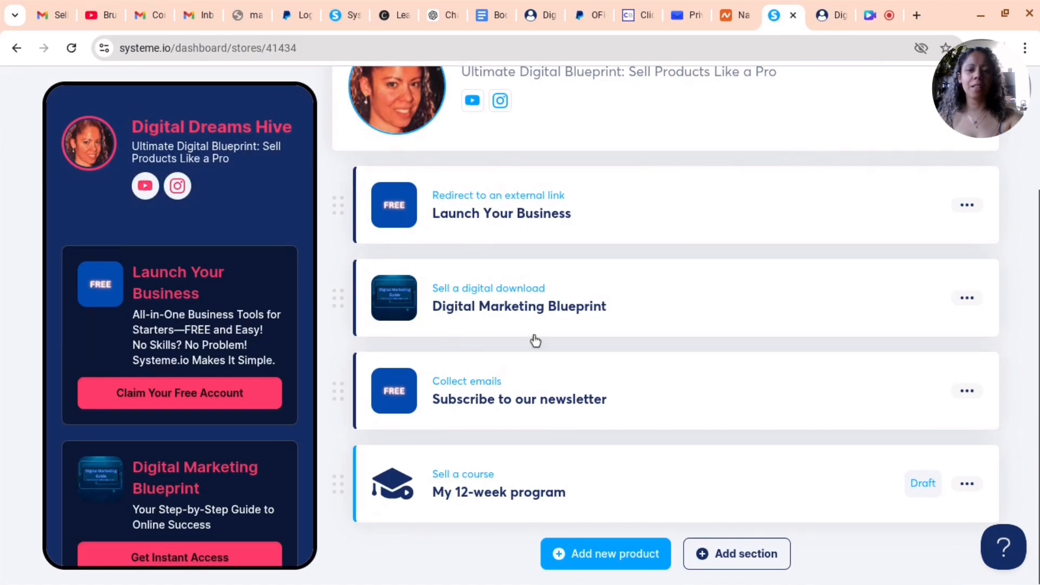
click(395, 314)
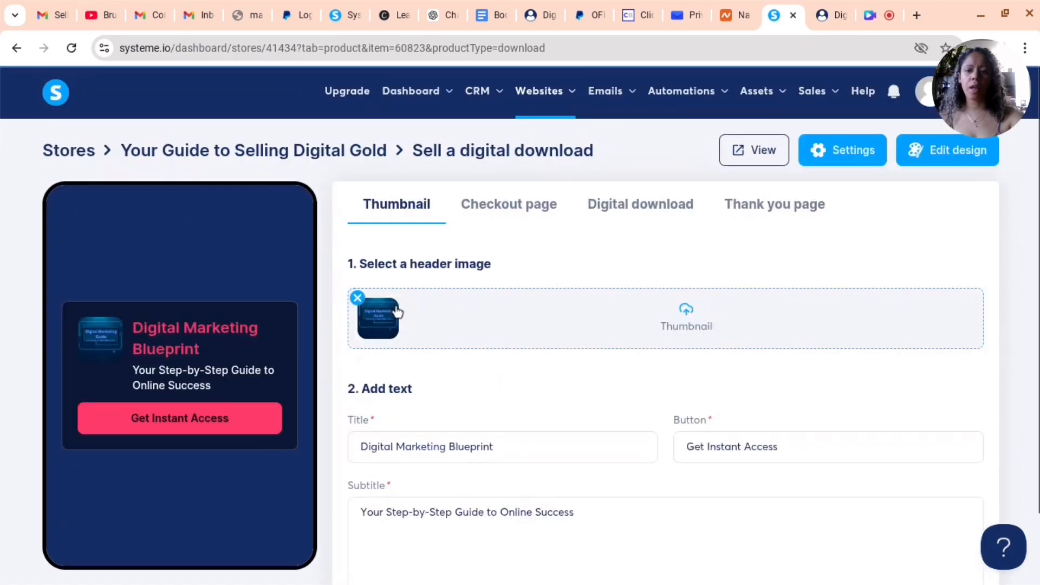
View the live store, open the Digital Marketing Blueprint's Get Instant Access checkout page and read its description
click(775, 155)
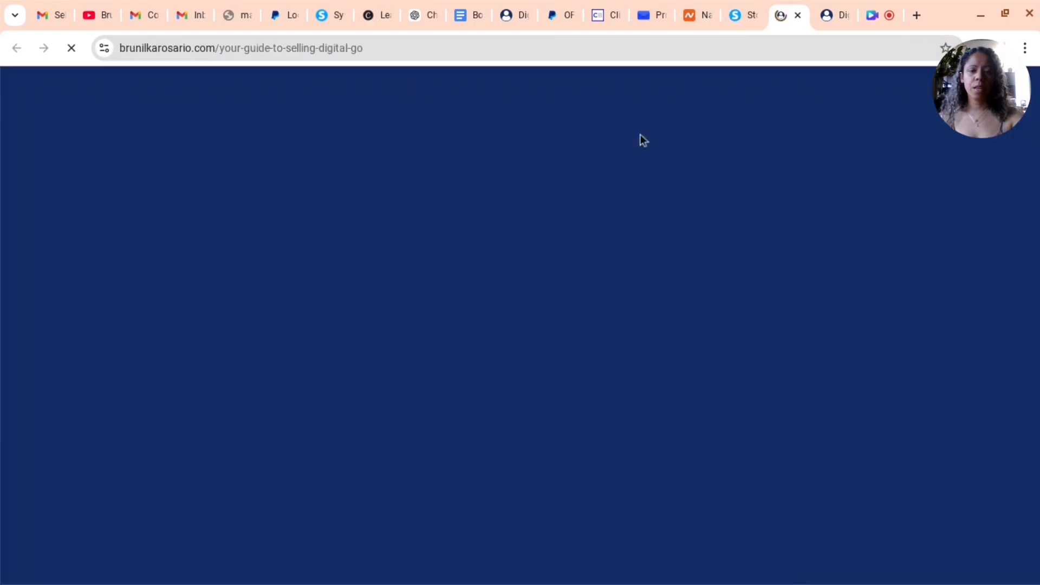
scroll(447, 446, down, 3)
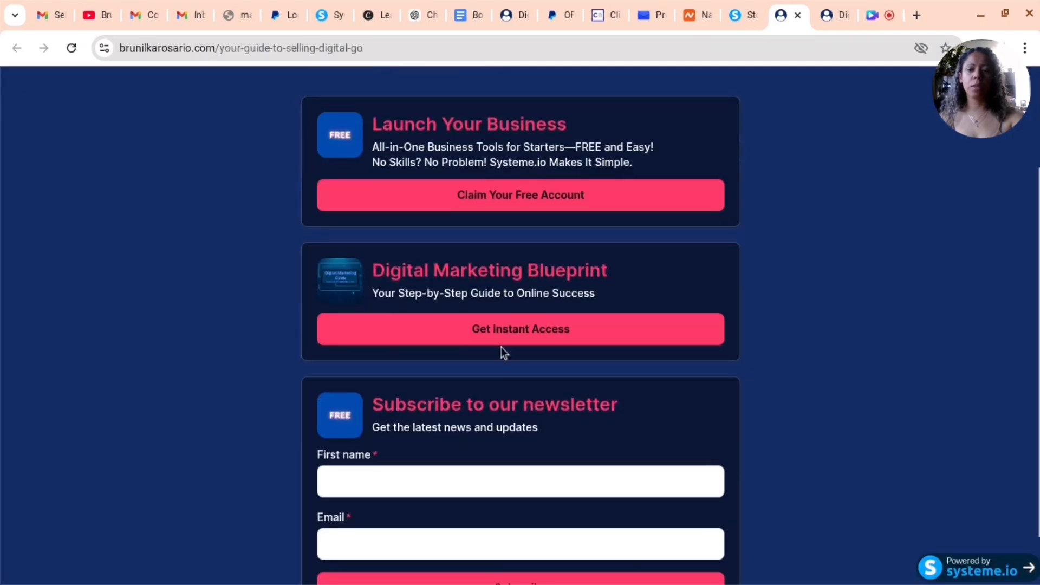
click(513, 328)
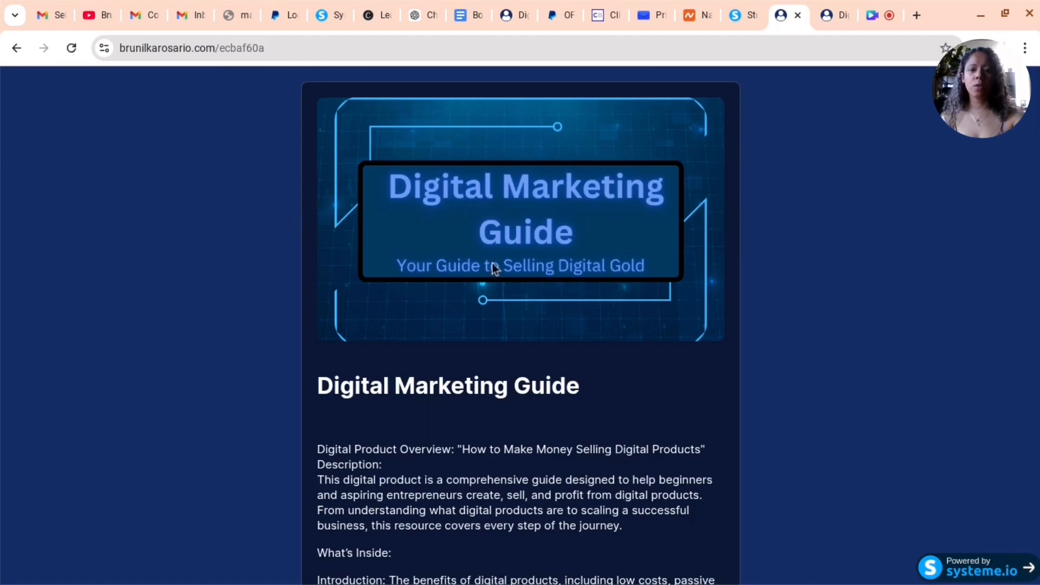
scroll(430, 174, down, 2)
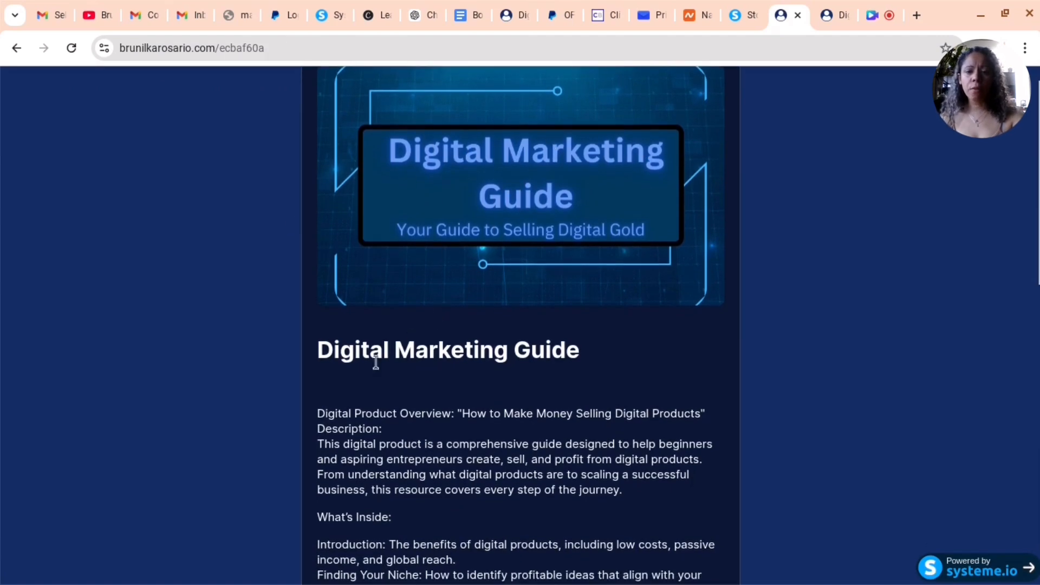
scroll(376, 288, down, 3)
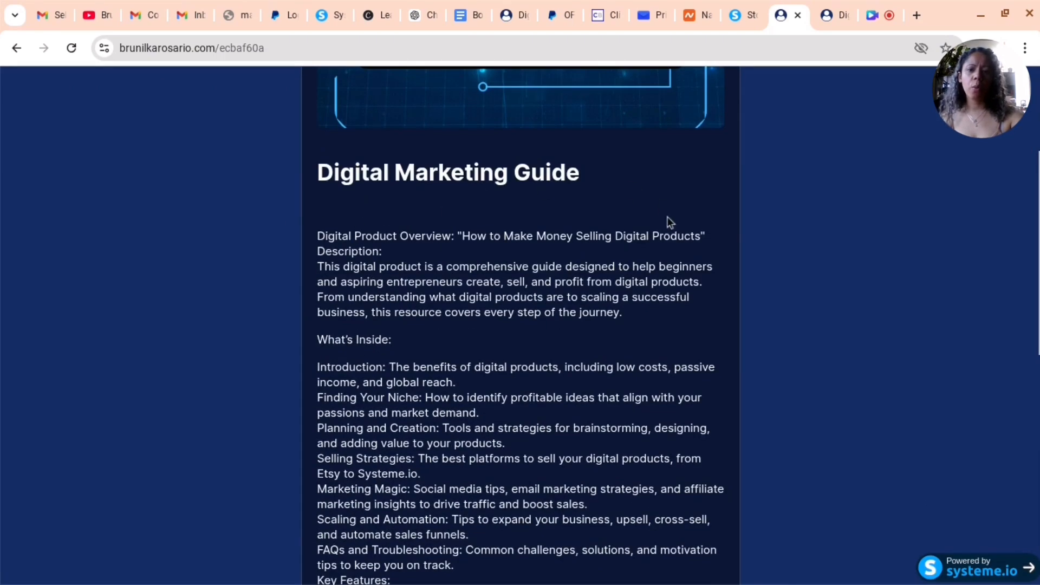
scroll(375, 388, down, 7)
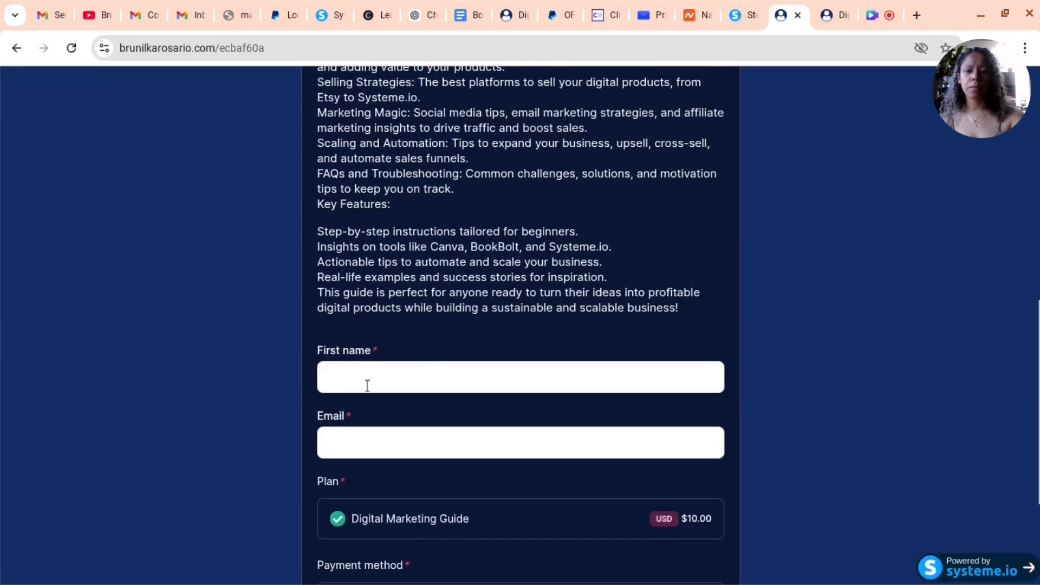
Test the checkout form: focus the name and email fields, choose Credit cards (Stripe), then PayPal, and submit it empty
click(323, 376)
click(339, 439)
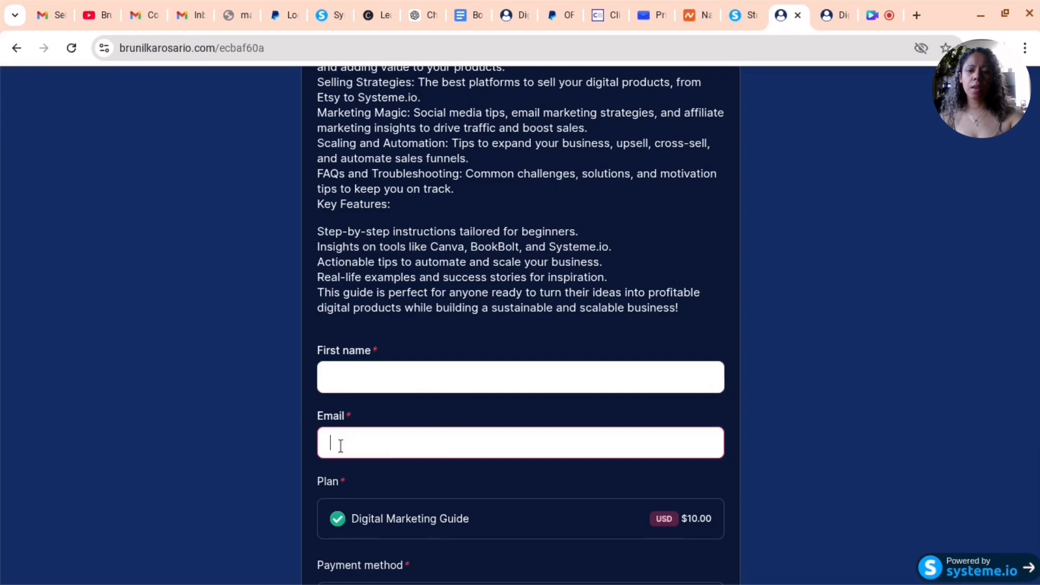
scroll(369, 422, down, 4)
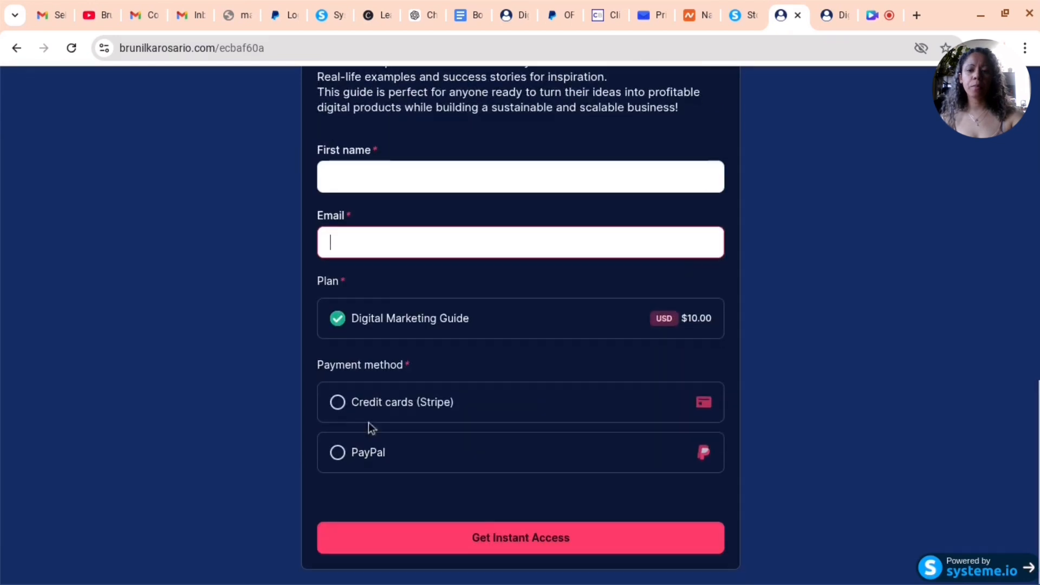
click(337, 411)
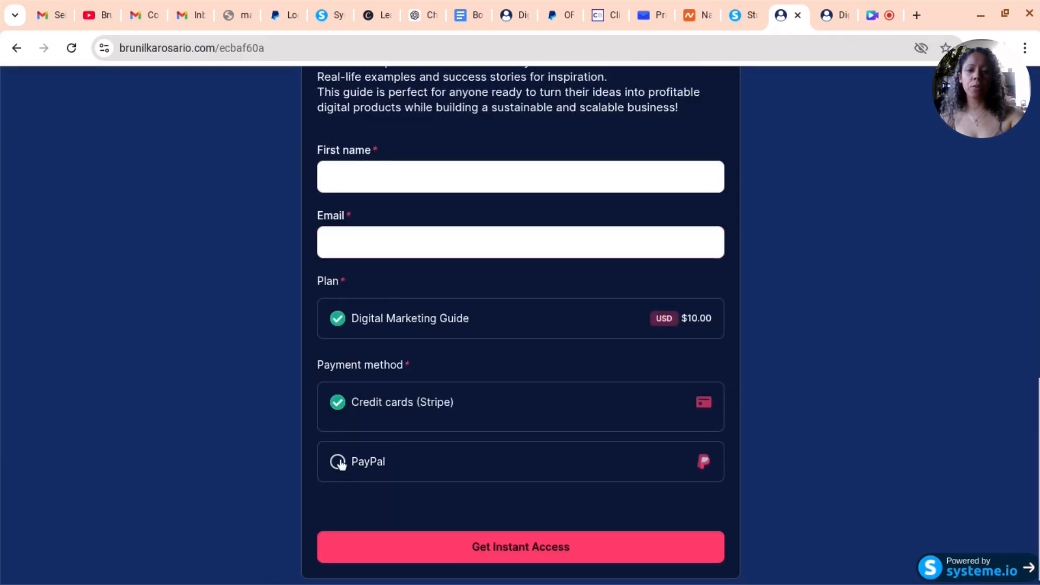
scroll(354, 423, down, 4)
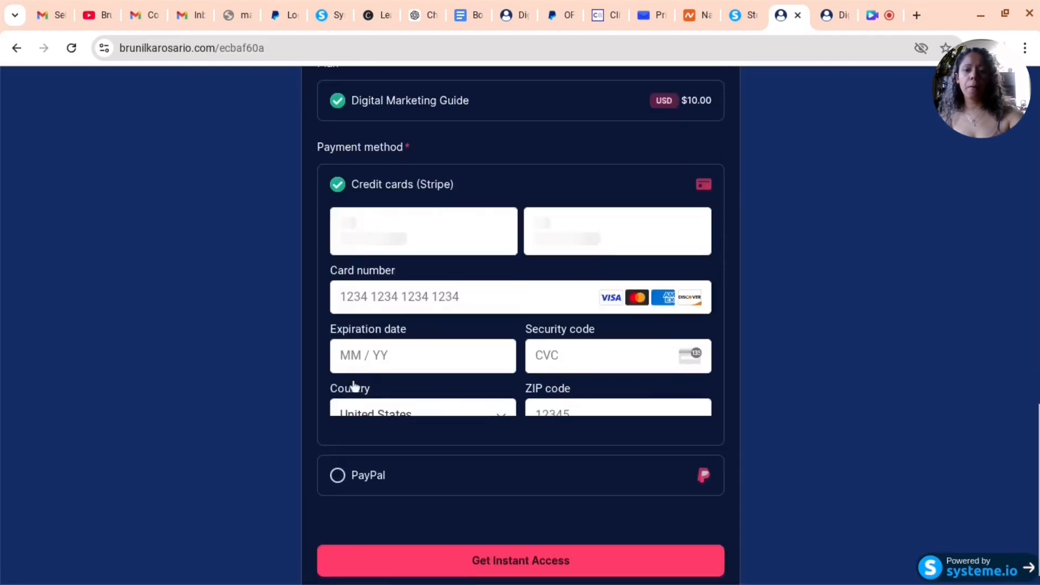
click(337, 460)
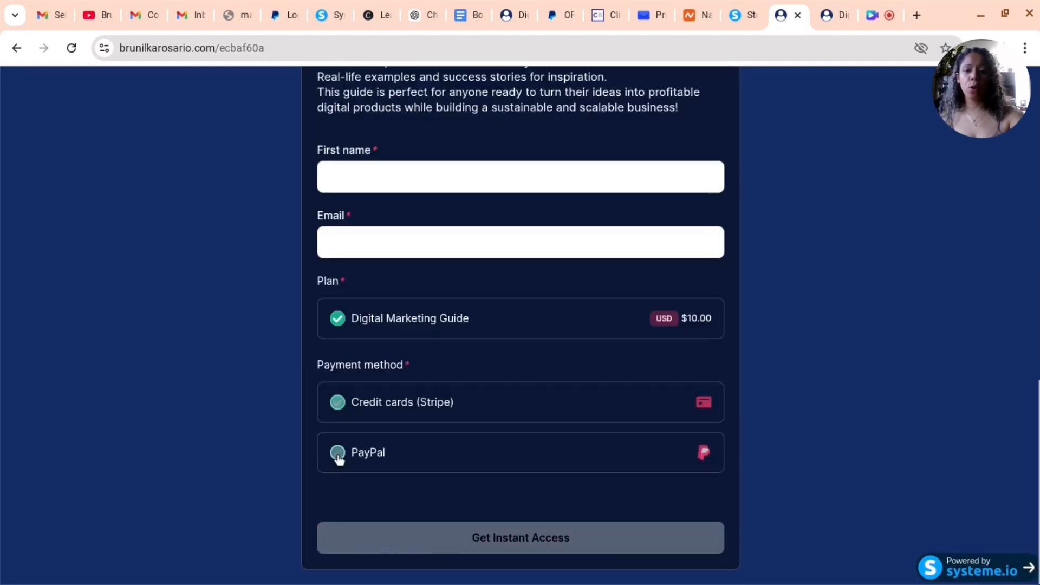
click(442, 548)
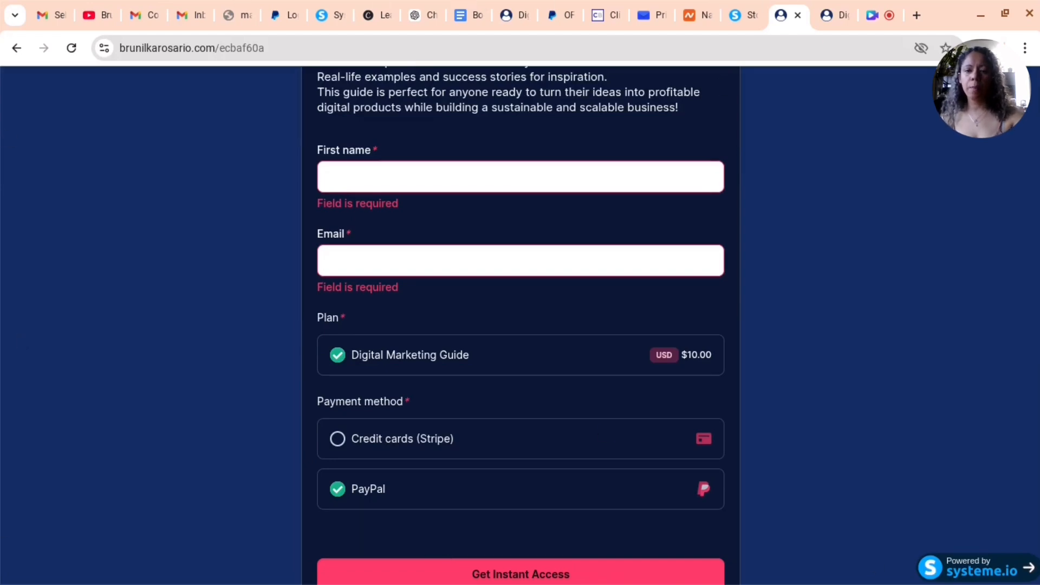
Go back to the store page, submit the newsletter subscription form empty, and return to the Stores tab
scroll(757, 362, down, 1)
scroll(757, 362, up, 15)
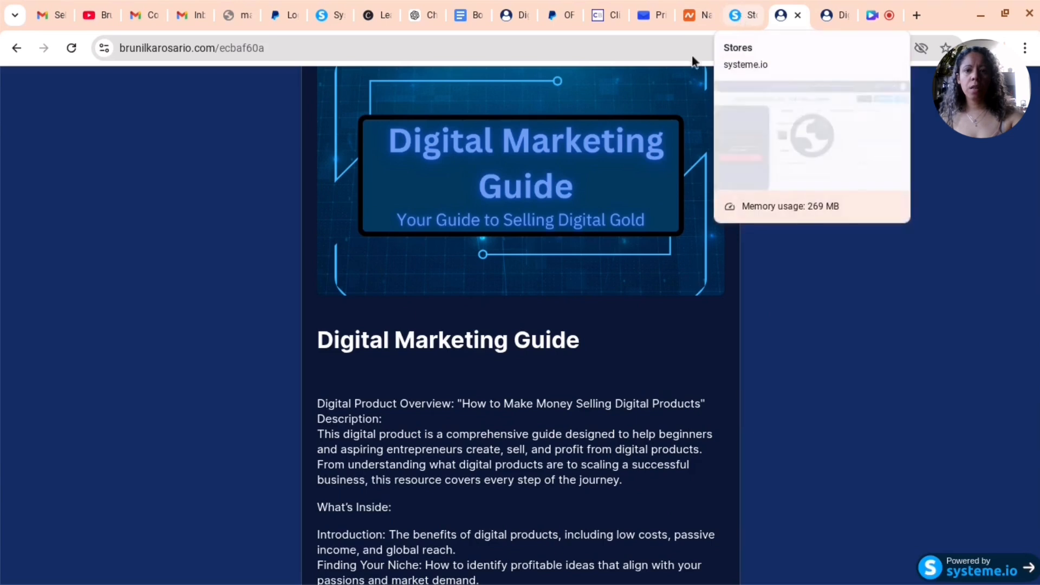
scroll(206, 295, up, 1)
click(17, 47)
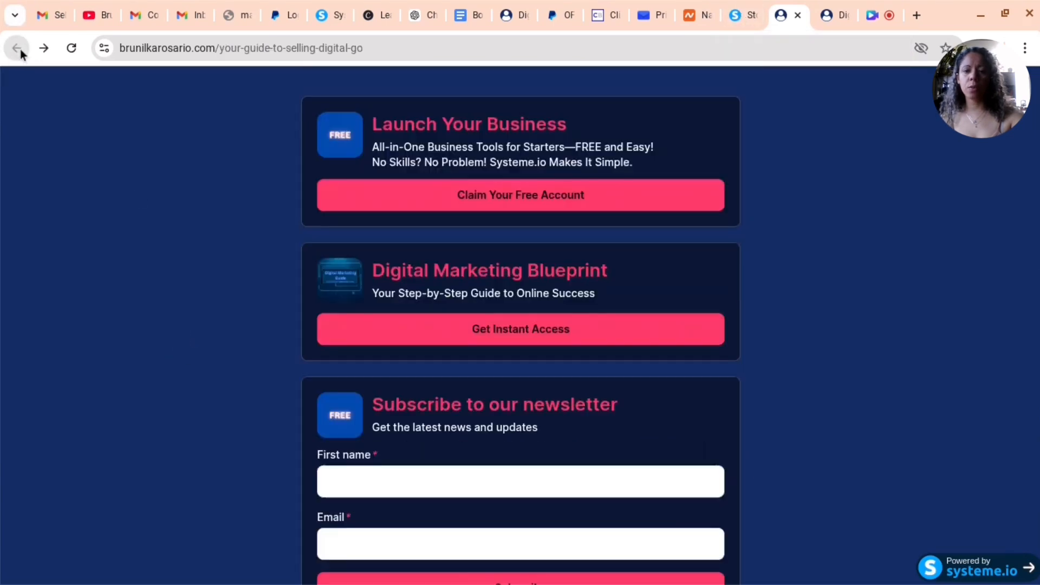
scroll(675, 417, down, 2)
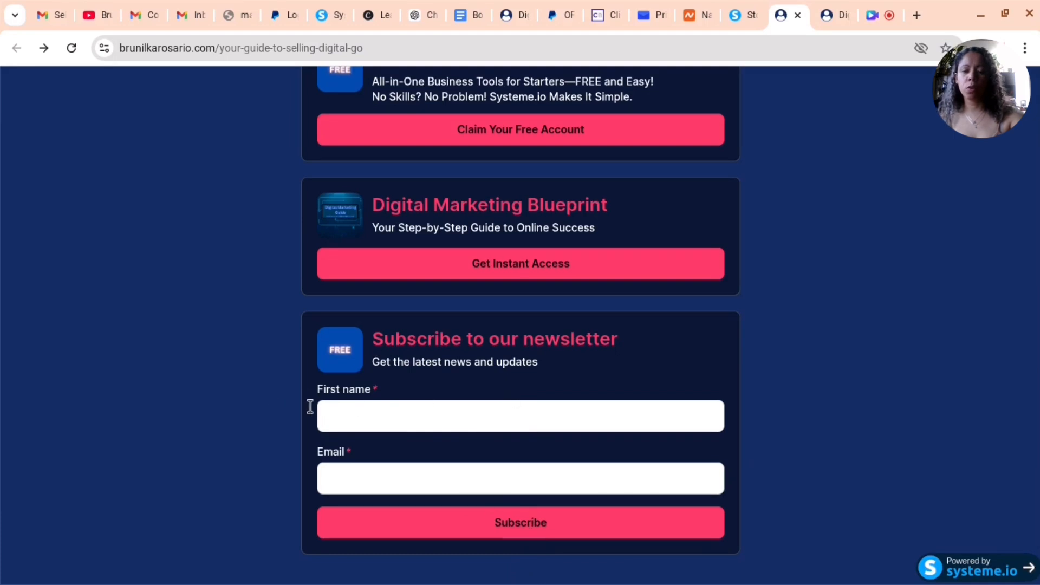
click(534, 519)
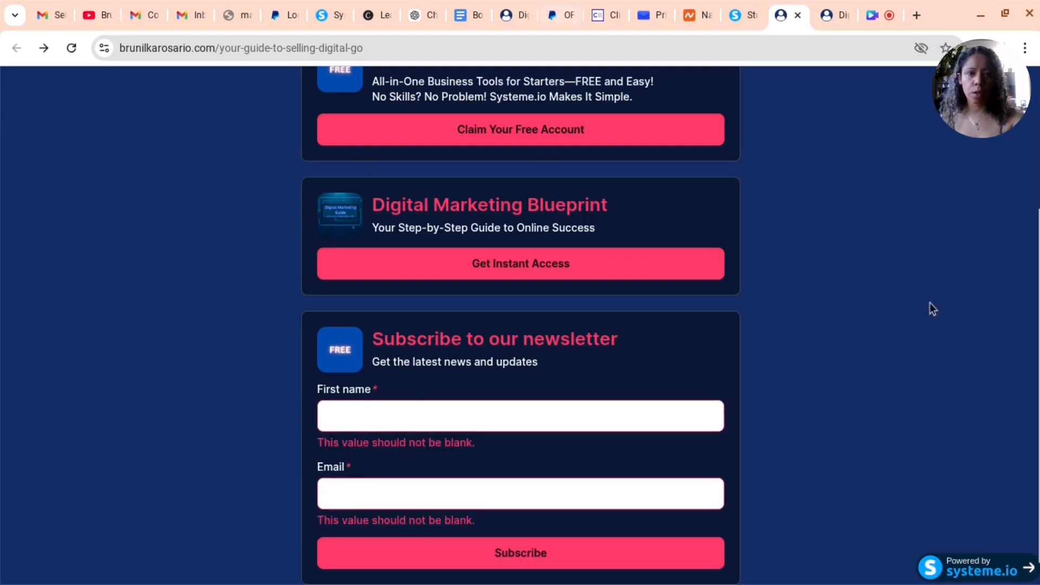
click(750, 24)
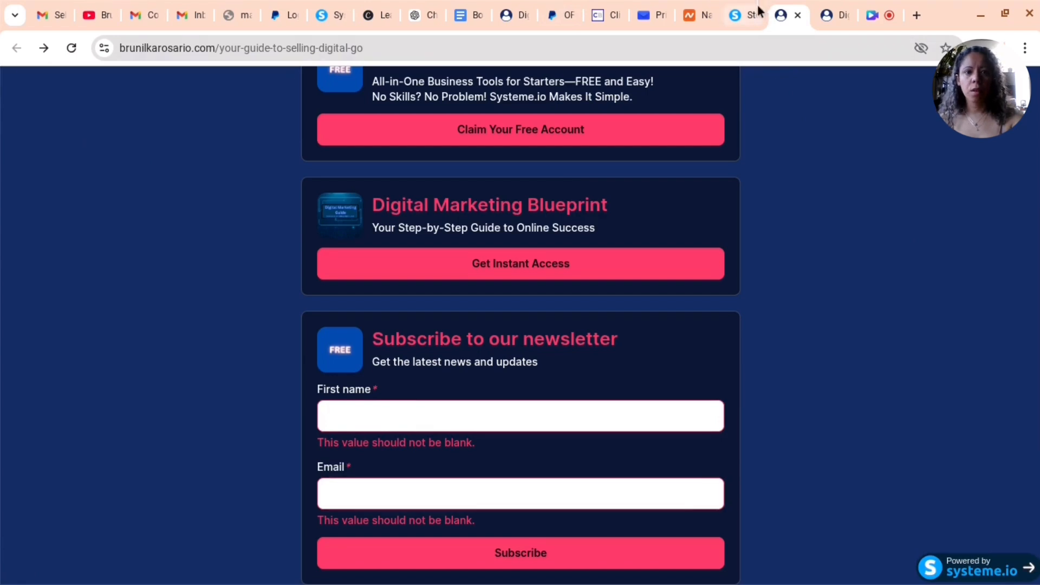